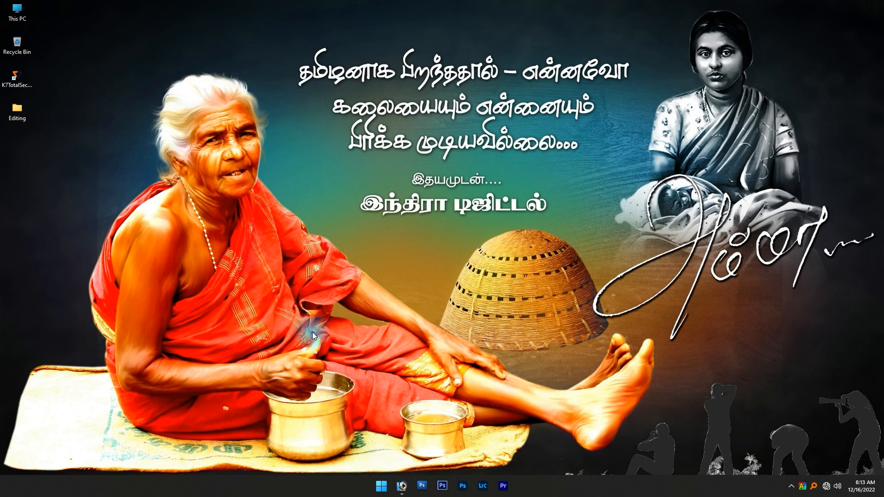
- Open the Editing folder from the desktop and preview the 10X10 Design copy image at full size
double_click(17, 110)
double_click(179, 125)
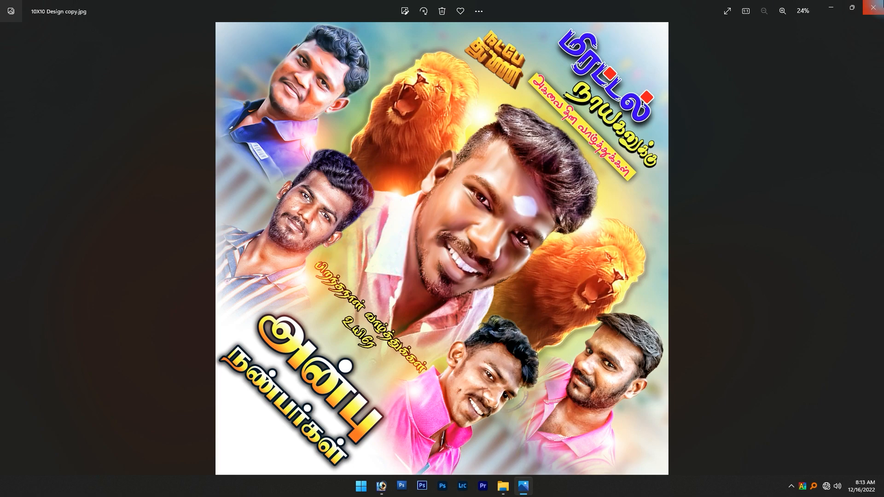
click(872, 8)
click(315, 227)
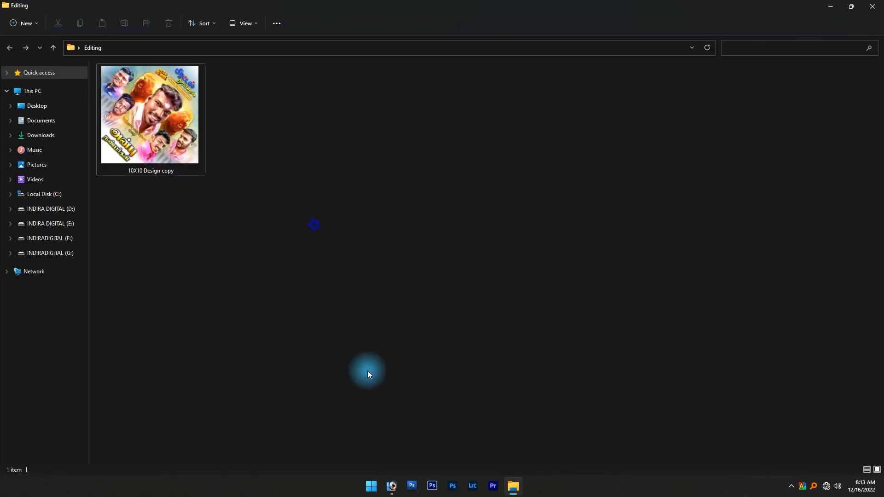
- Open 10X10 Design copy.jpg from the Editing folder in Adobe Photoshop and enlarge its document window around the image
click(391, 485)
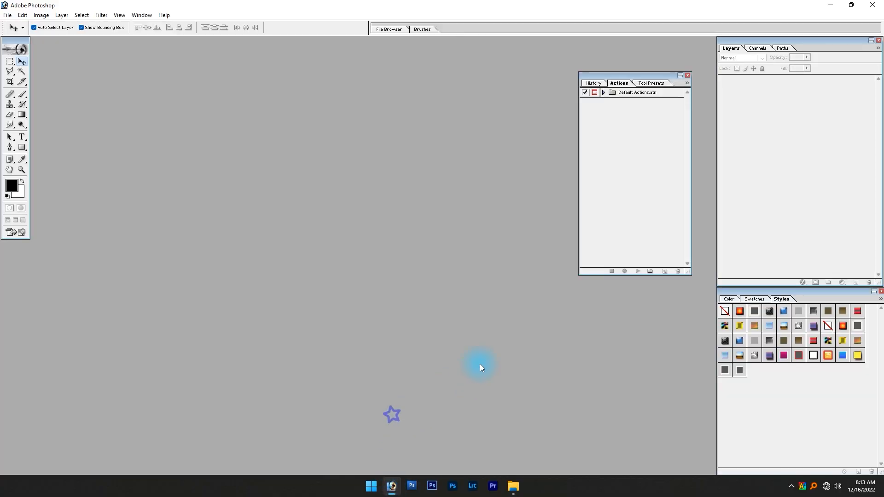
key(alt+Tab)
key(alt+Tab)
drag(167, 164, 358, 247)
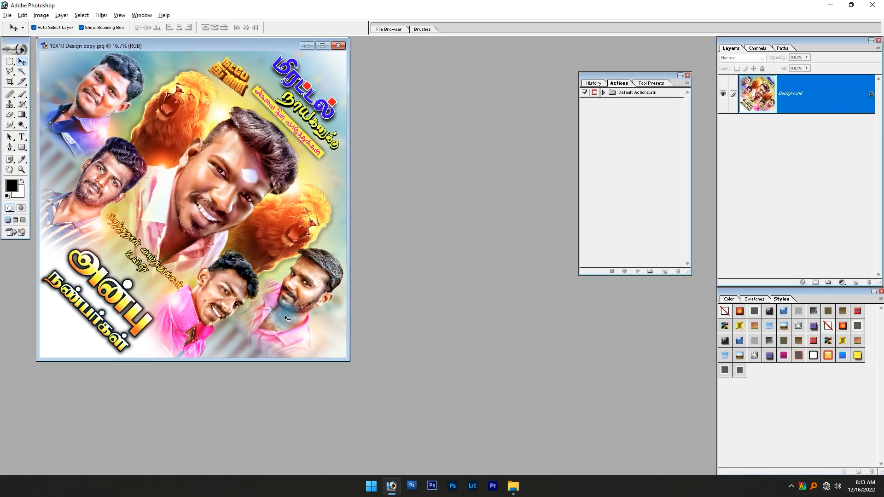
drag(349, 361, 403, 403)
drag(218, 45, 270, 49)
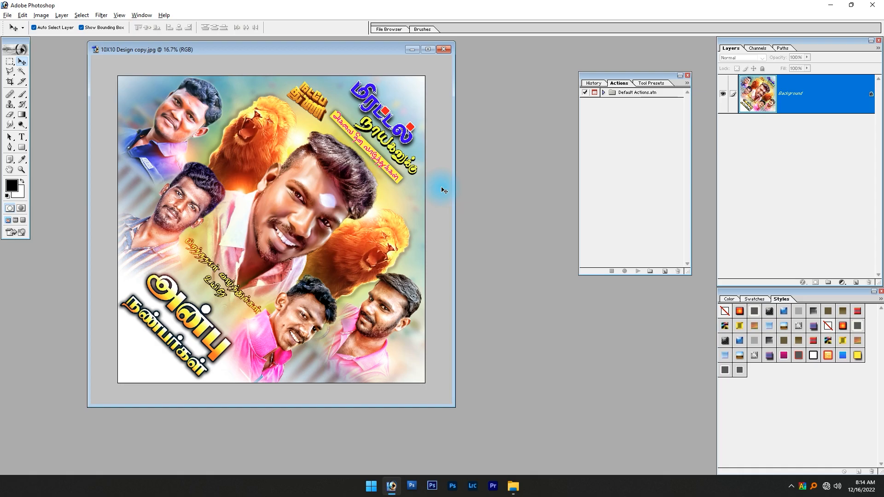
- Locate the Light image on the INDIRADIGITAL (G:) drive in File Explorer and return to Adobe Photoshop
key(super+e)
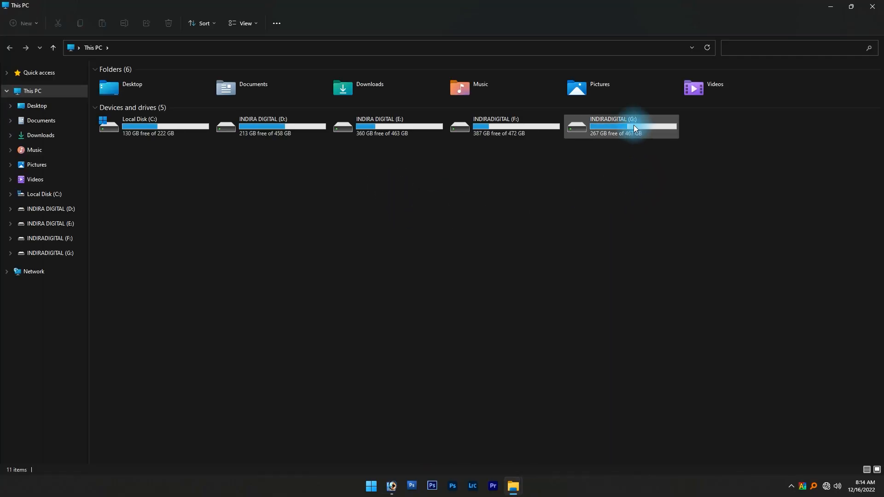
double_click(631, 124)
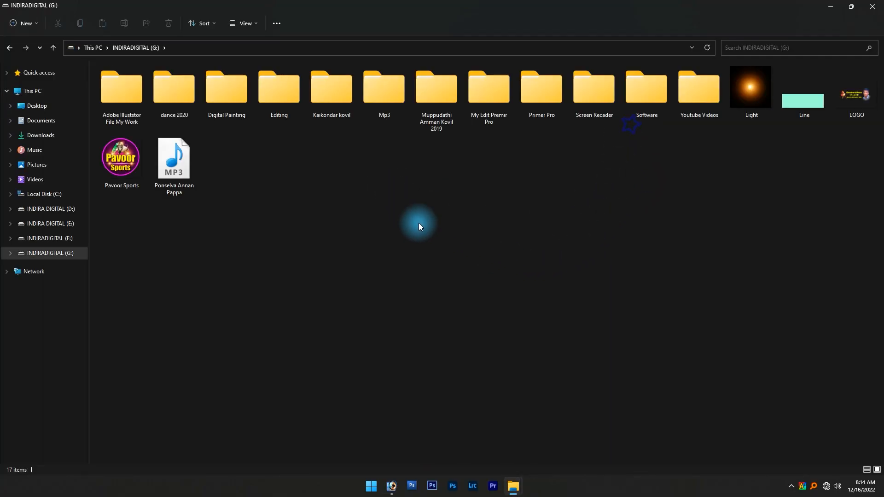
click(759, 111)
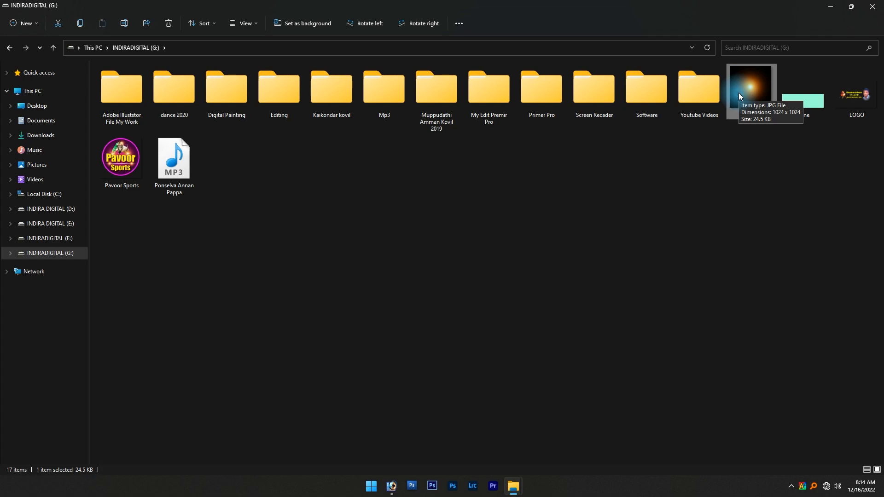
click(751, 132)
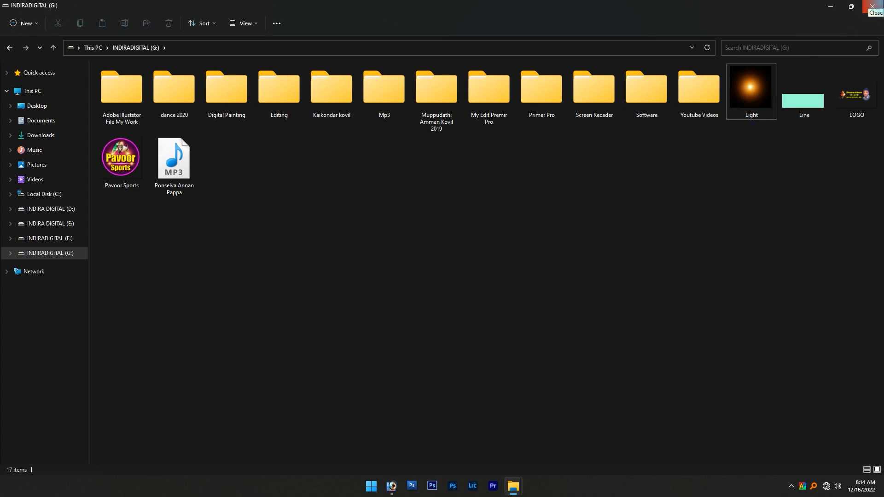
key(alt+Tab)
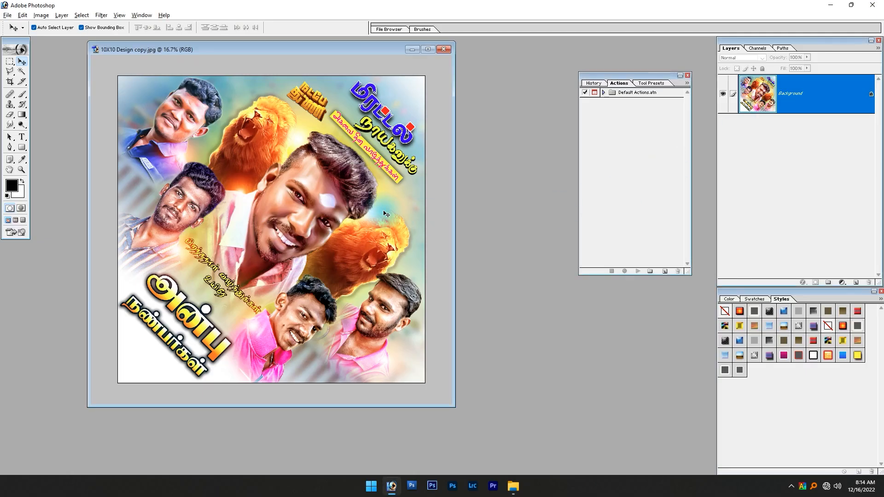
- Close the Actions palette and bring it back beside the design
mouse_move(333, 51)
mouse_down()
mouse_move(411, 56)
mouse_move(358, 96)
mouse_move(333, 64)
mouse_up()
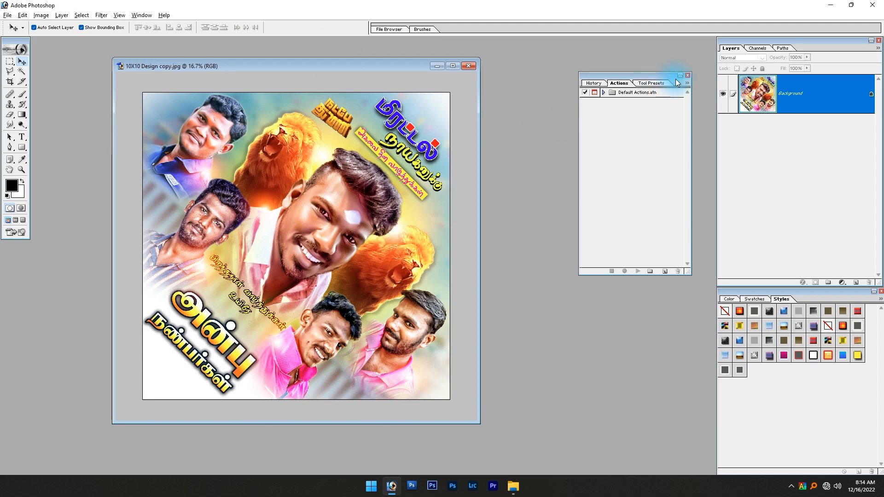
click(688, 75)
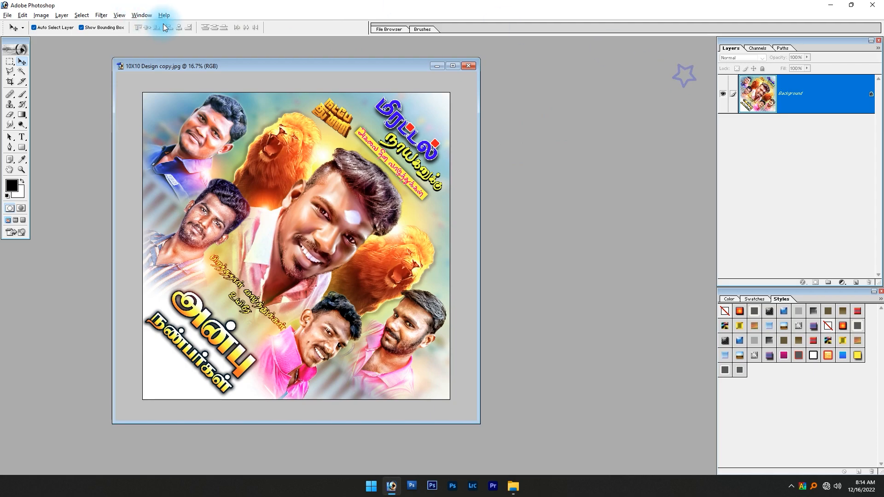
key(F9)
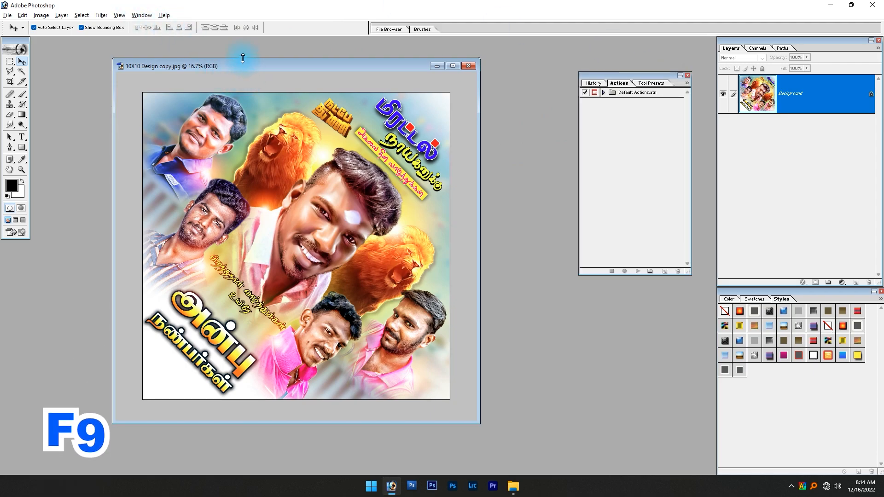
click(134, 17)
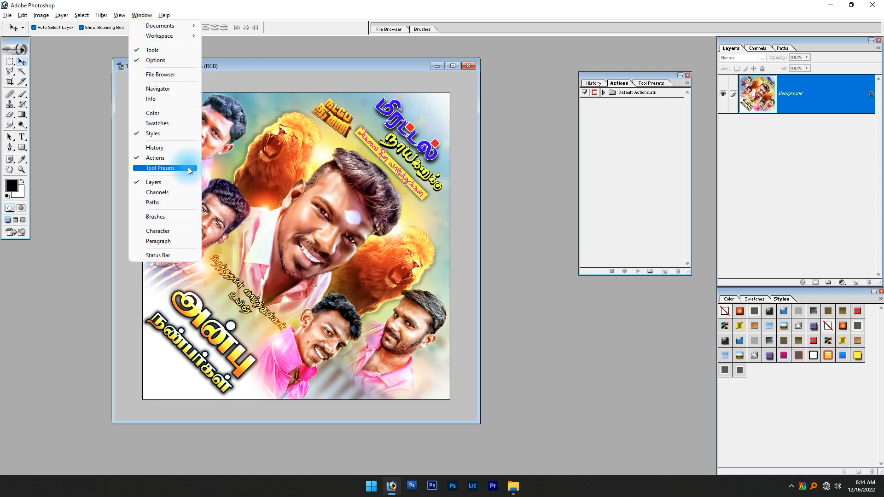
click(671, 123)
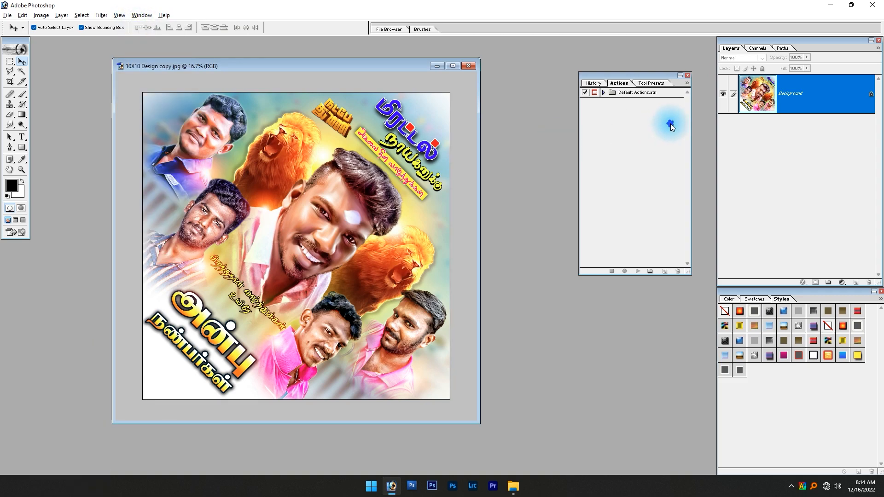
- Look through the actions in the Default Actions.atn set and delete the whole set
click(643, 92)
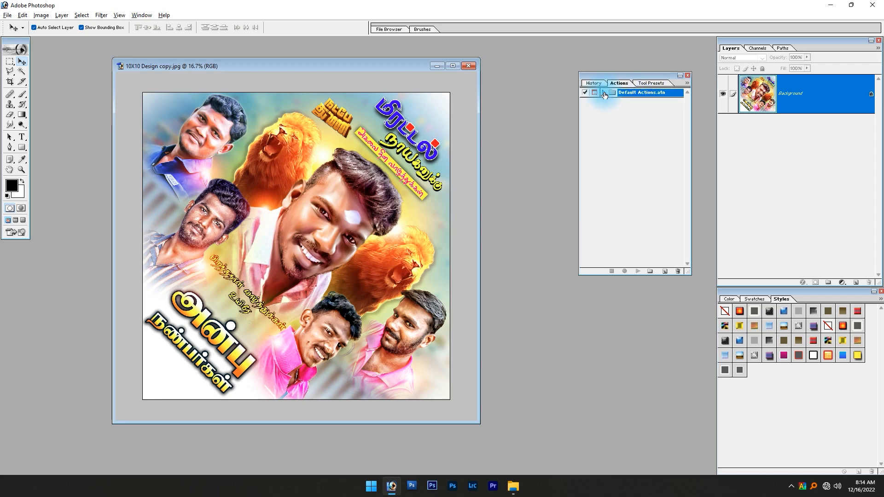
click(604, 94)
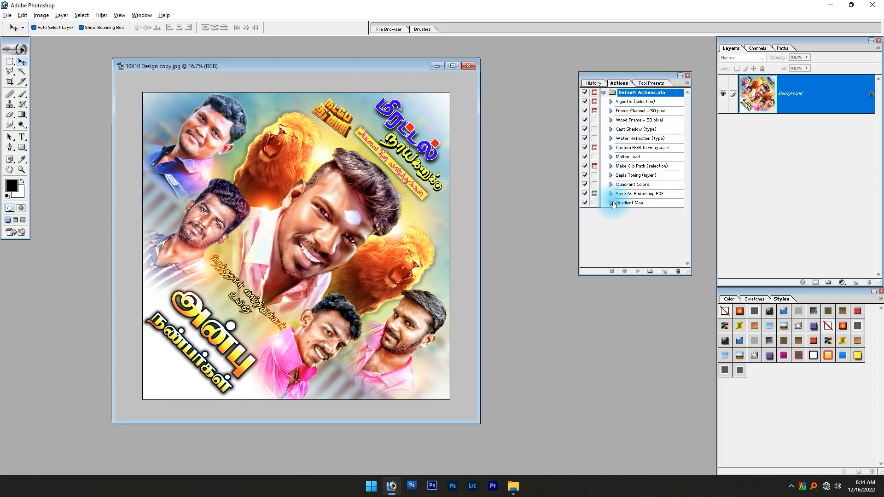
click(604, 92)
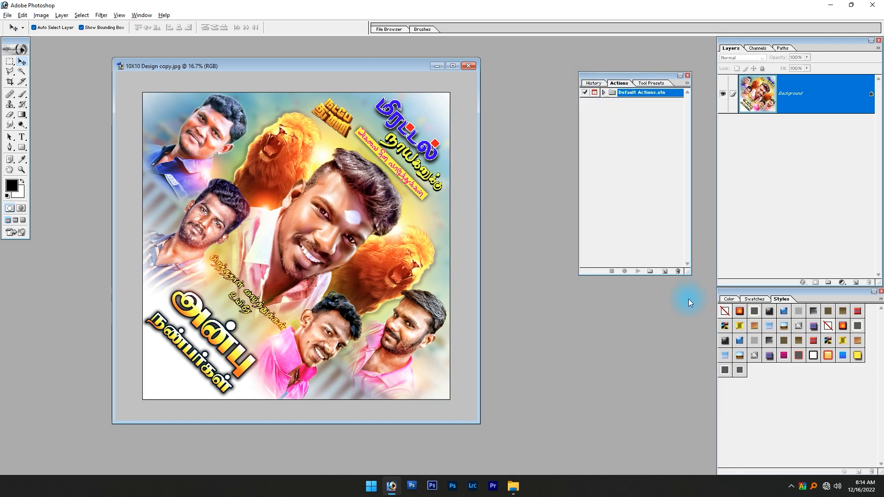
click(678, 272)
key(Return)
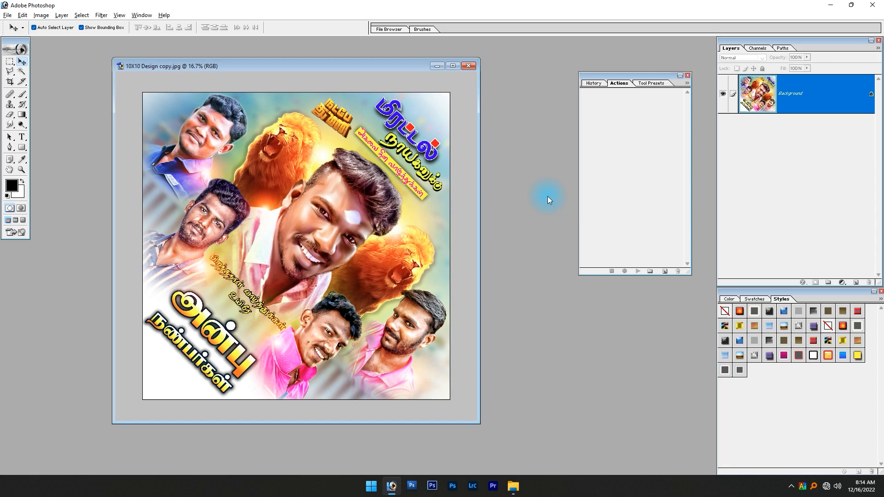
- Create a new action set named Light Effects
click(650, 271)
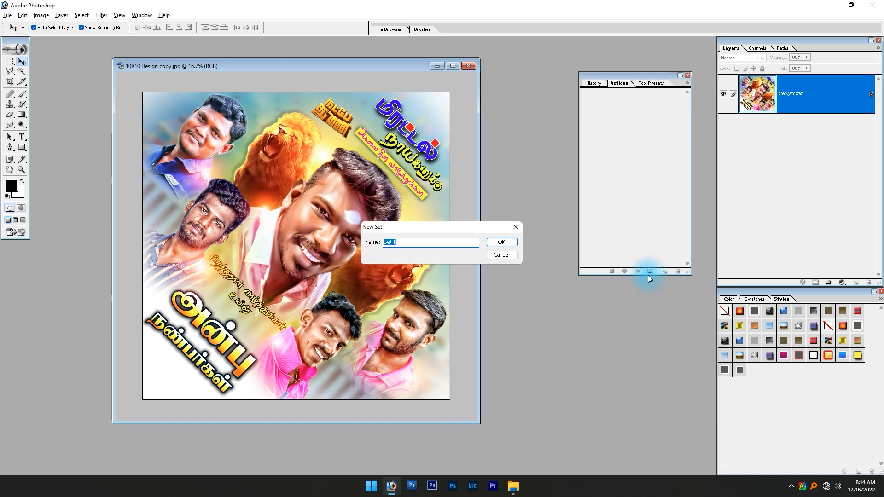
text(Light Effects)
key(Return)
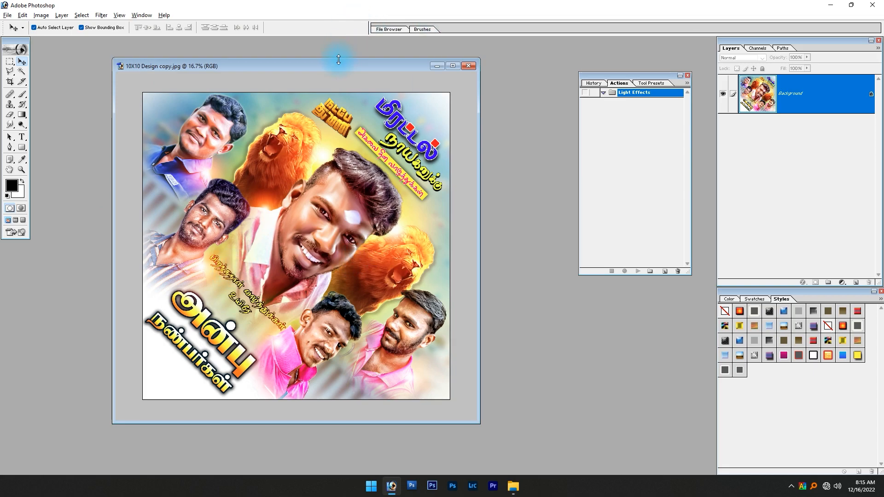
drag(370, 69, 425, 73)
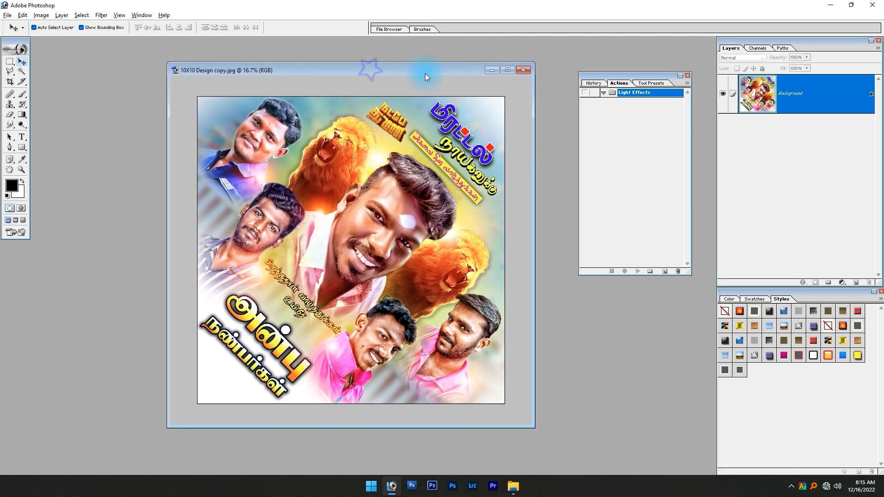
- Start recording a new action named Light in the Light Effects set, with no function key and the color Yellow
click(664, 272)
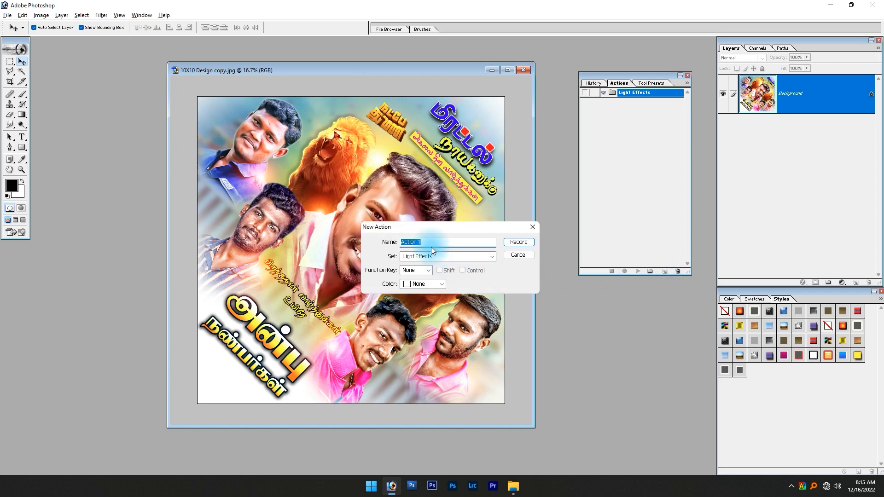
text(Light)
click(421, 270)
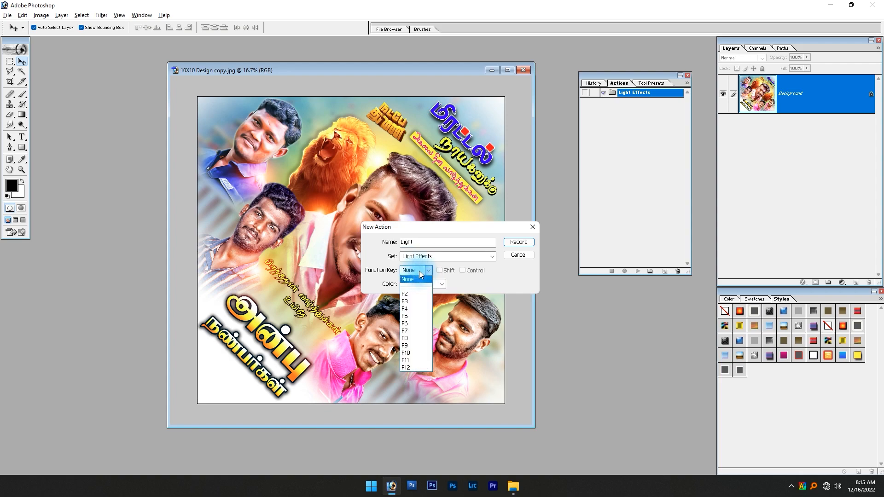
click(420, 270)
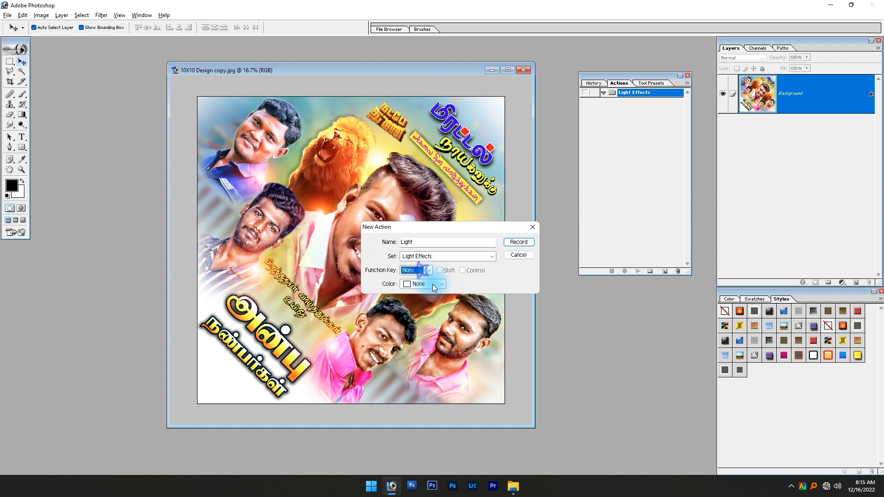
click(433, 284)
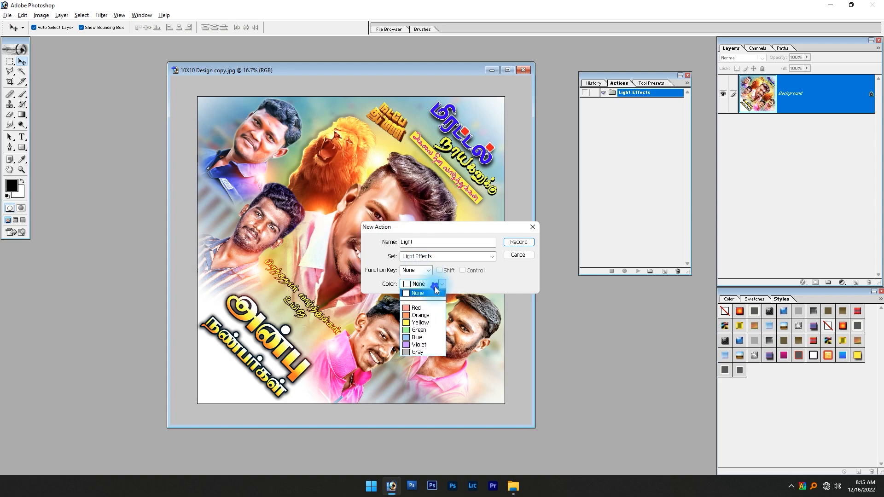
click(437, 324)
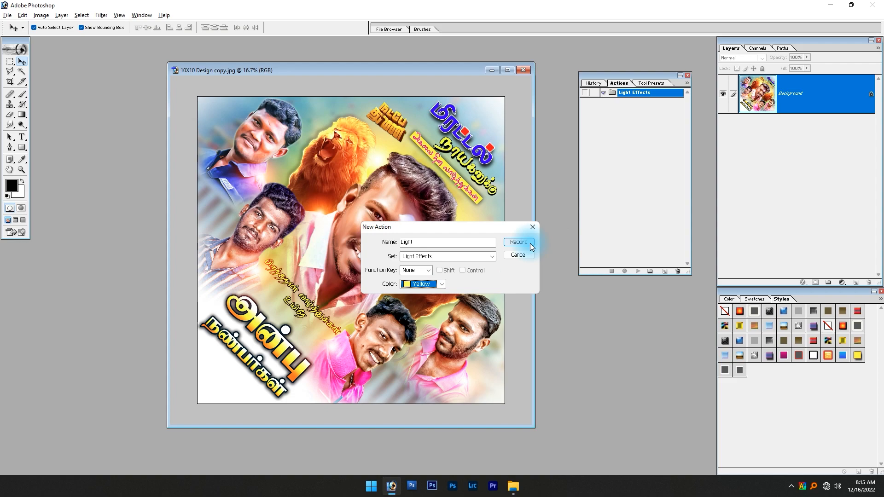
click(518, 242)
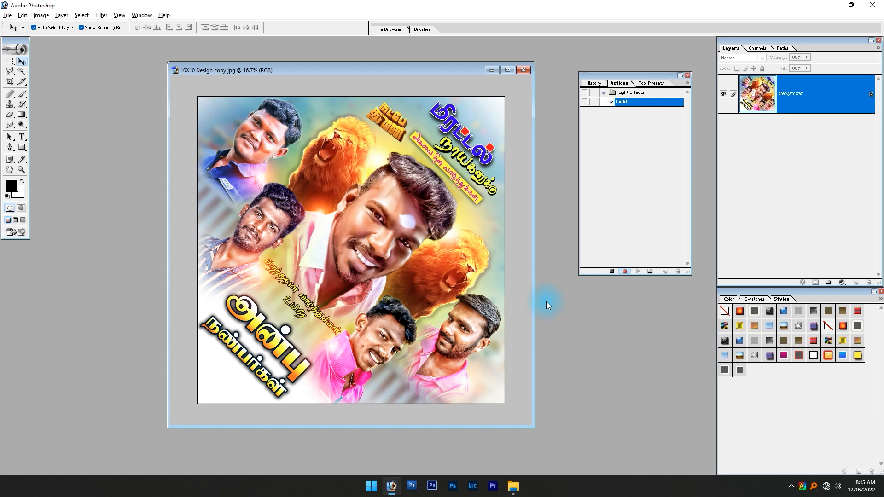
- Open the Light image from the INDIRADIGITAL (G:) drive while the action is recording
click(9, 15)
click(27, 35)
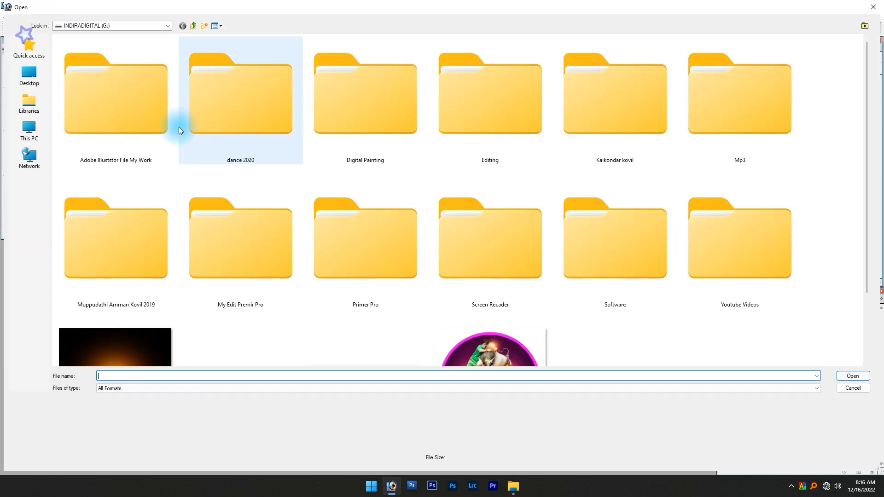
scroll(276, 239, down, 2)
click(34, 125)
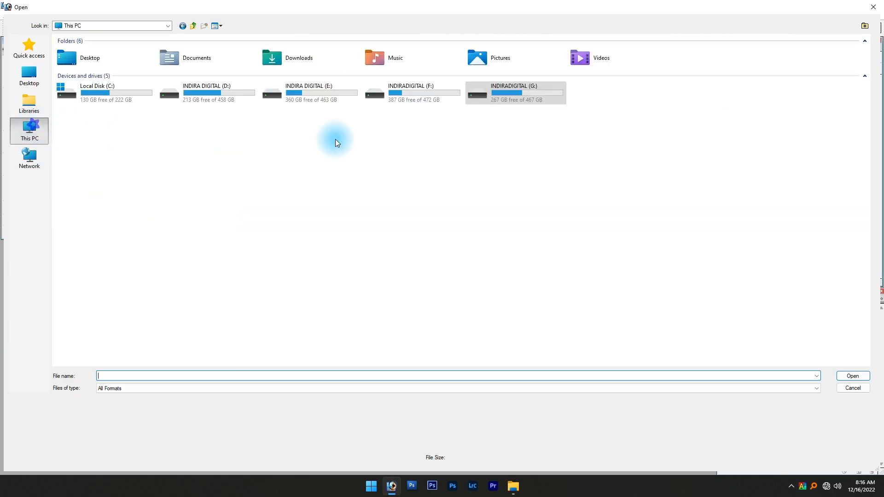
double_click(506, 95)
scroll(452, 212, down, 2)
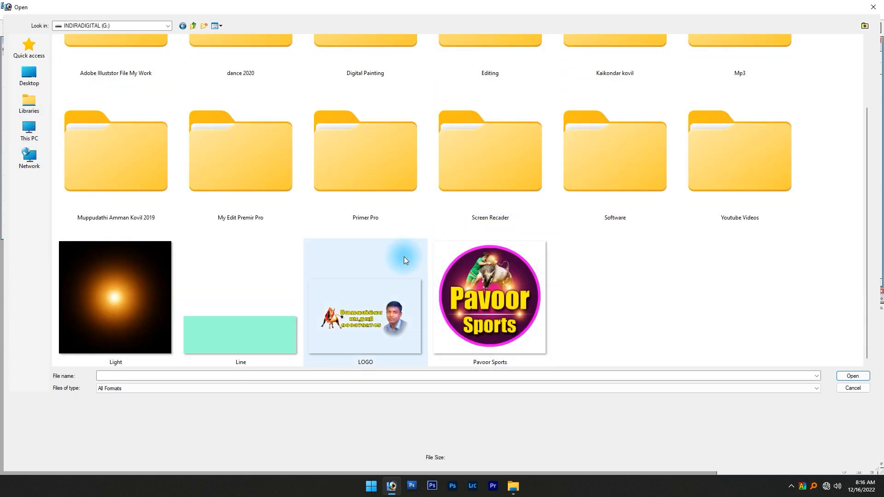
scroll(371, 261, down, 2)
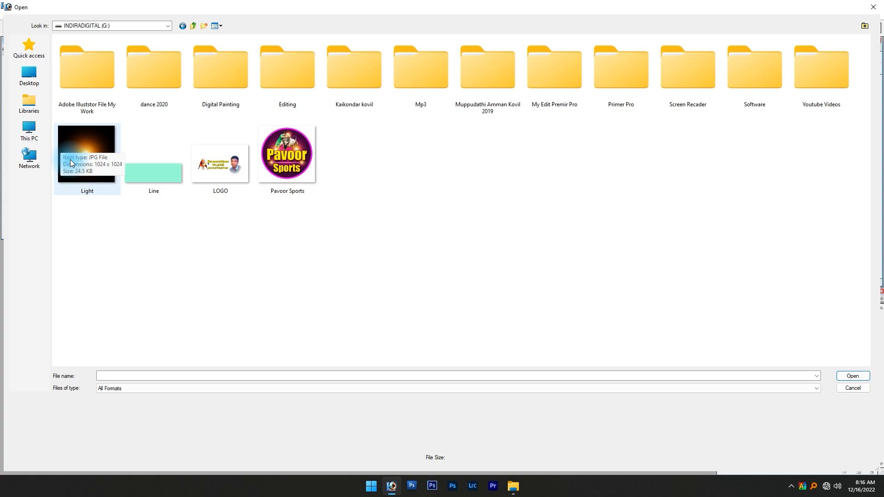
click(80, 161)
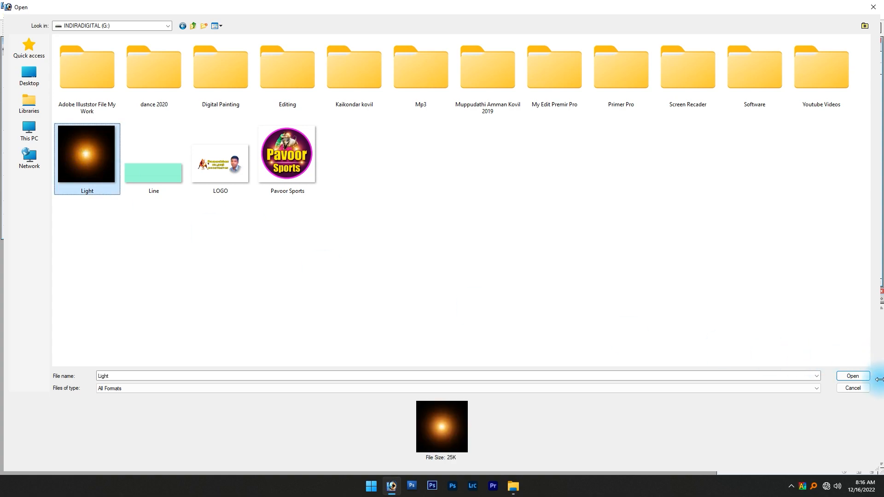
click(853, 376)
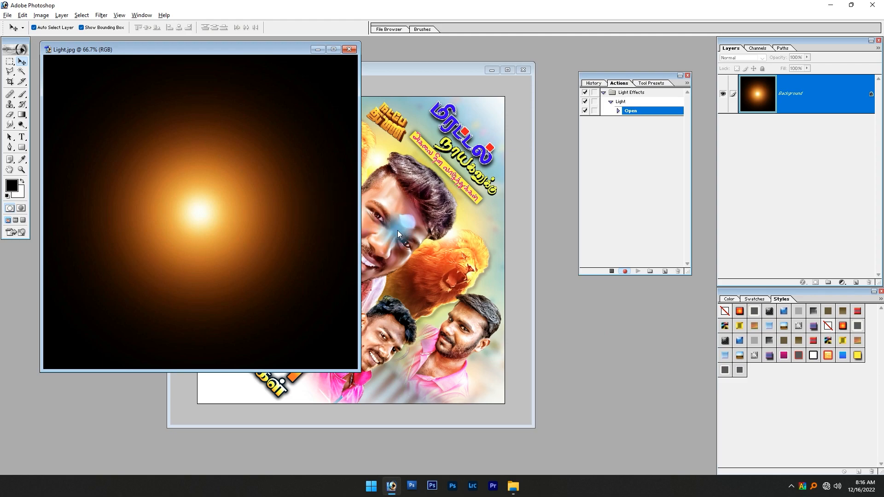
- Copy the entire Light image, close it, and paste the glow into the 10X10 Design copy while recording
key(ctrl+a)
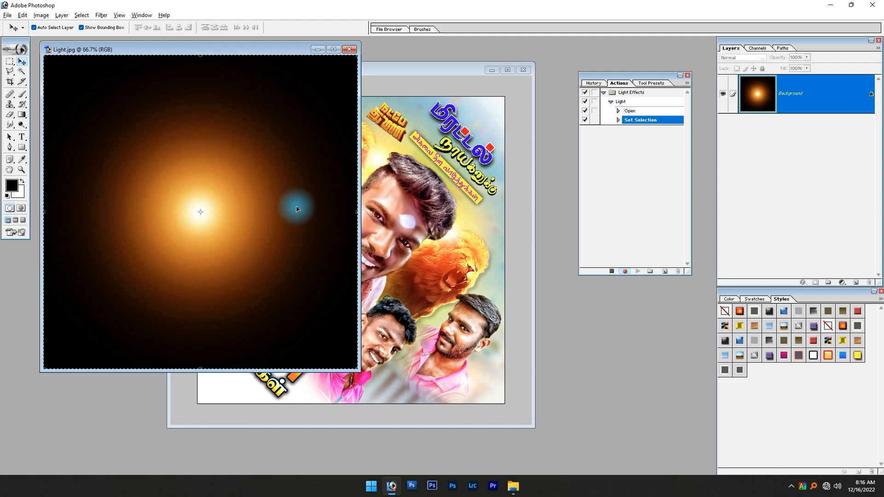
key(ctrl+c)
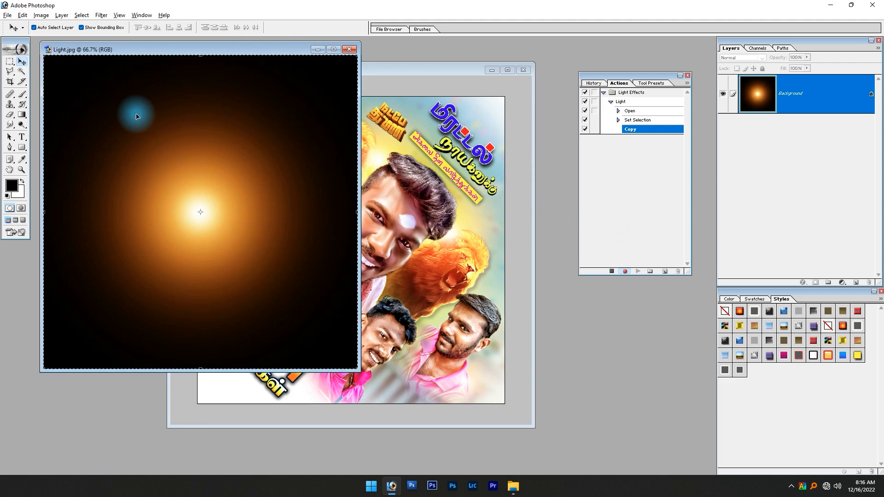
click(349, 49)
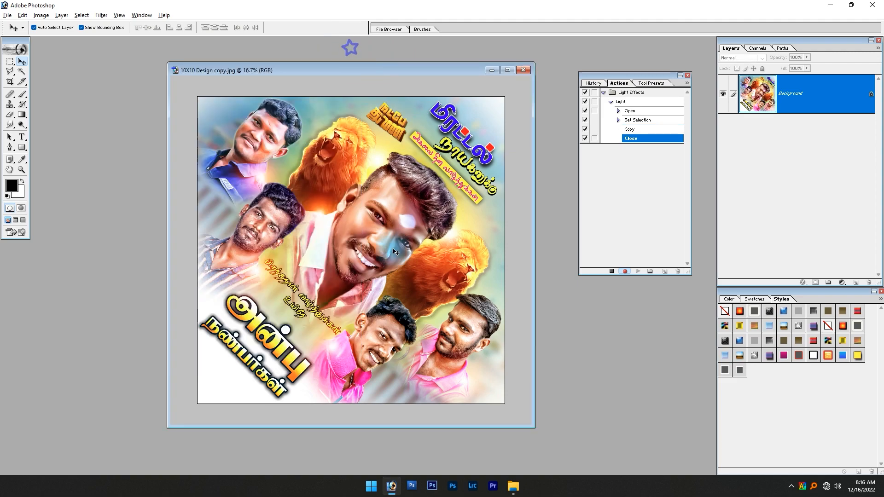
key(ctrl+v)
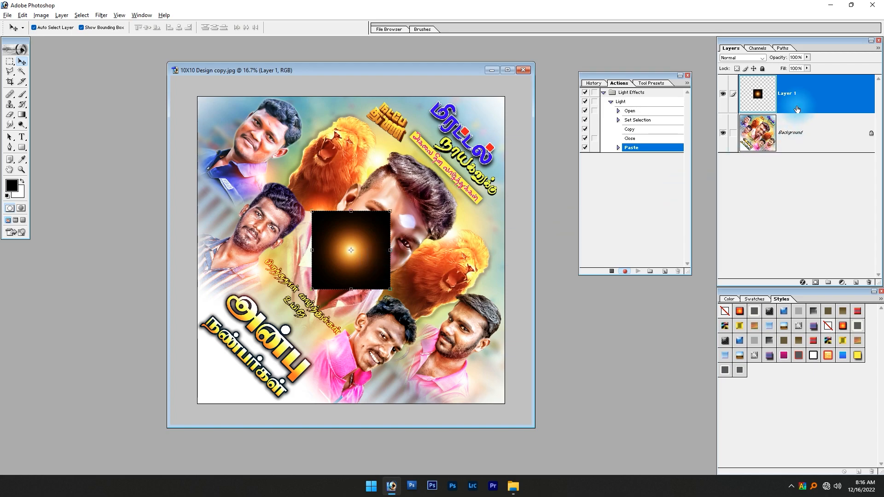
- Set the pasted glow layer's blend mode to Screen and stop recording the Light action
click(741, 57)
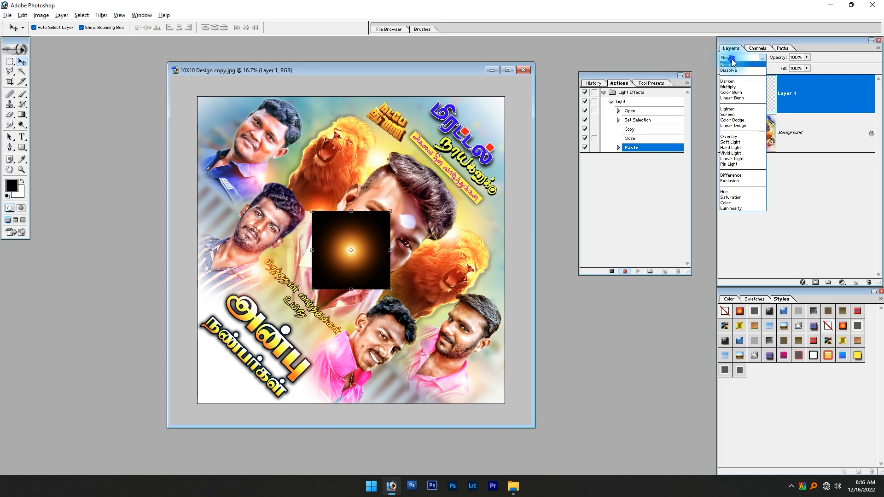
click(734, 120)
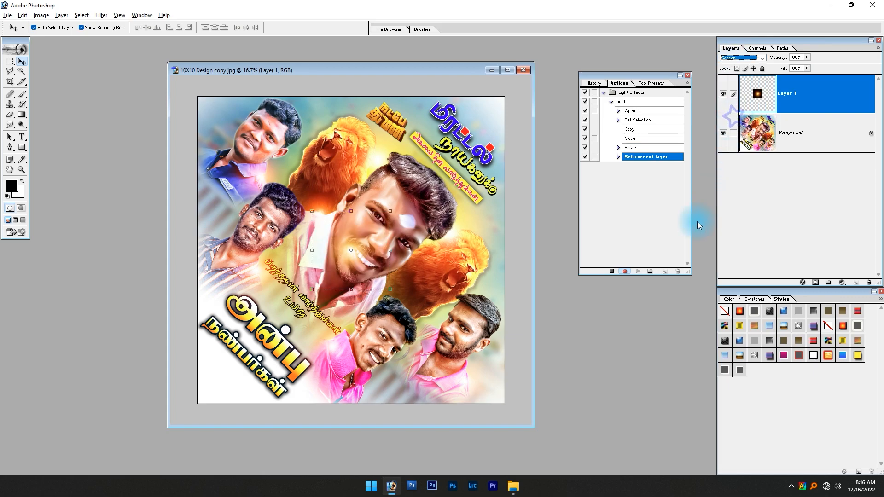
drag(365, 264, 639, 198)
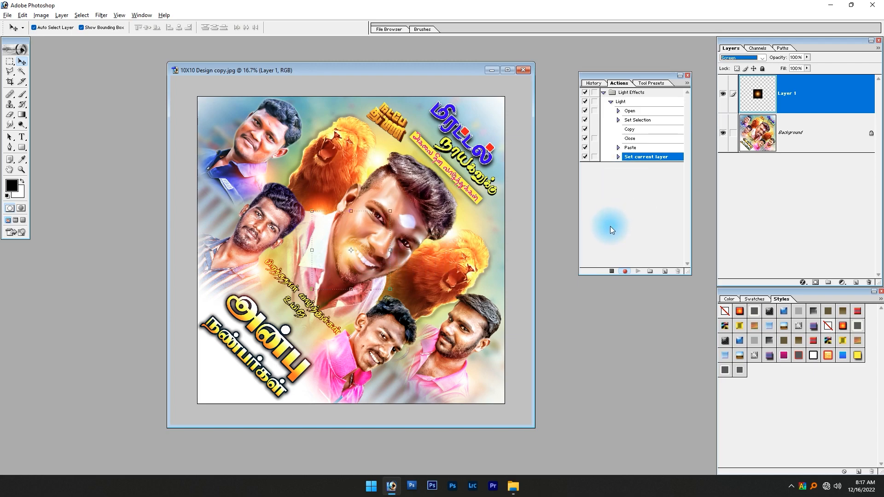
click(612, 271)
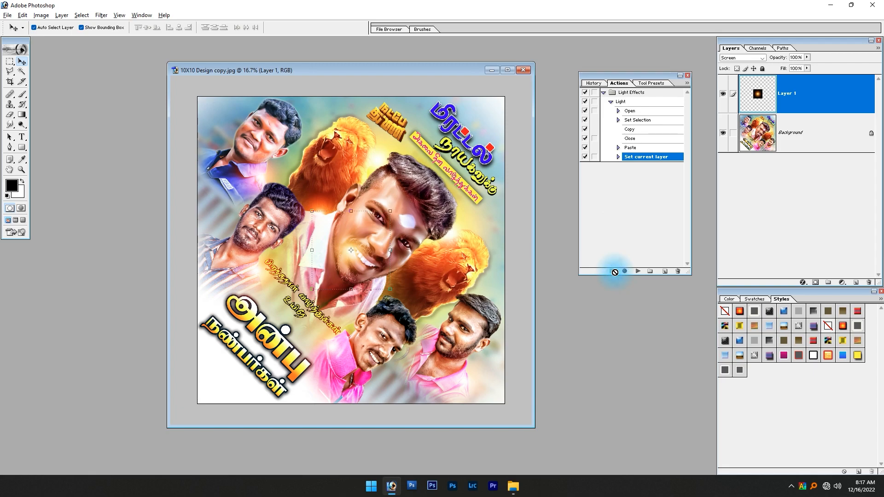
- Delete the glow layer pasted during recording from the 10X10 design
drag(469, 281, 390, 254)
key(alt+l)
key(l)
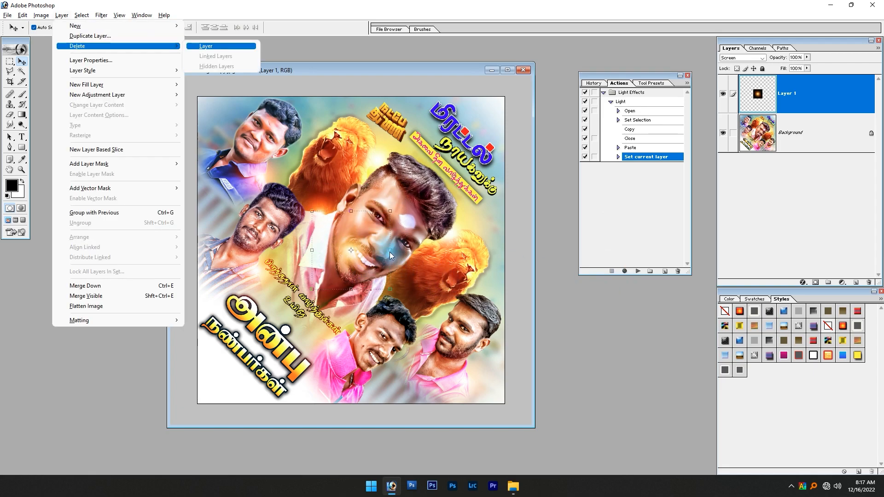
key(l)
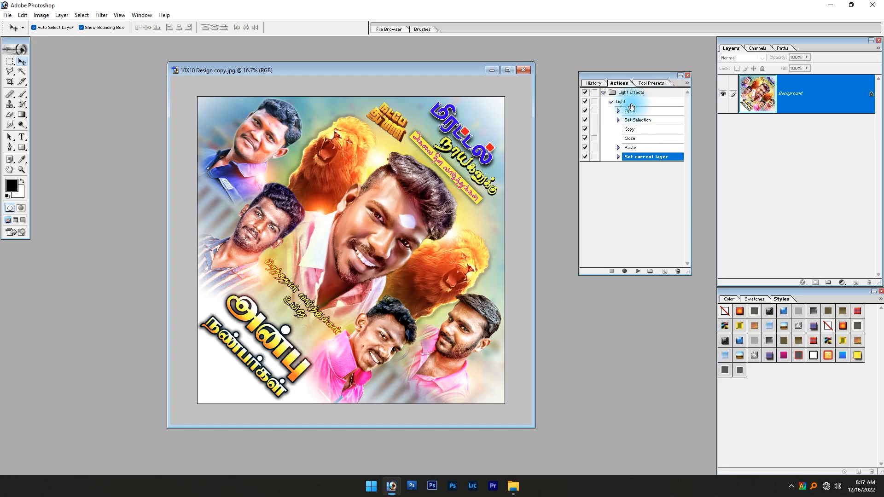
- Play the recorded Light action on the design and move the new glow onto the central man's face
click(616, 102)
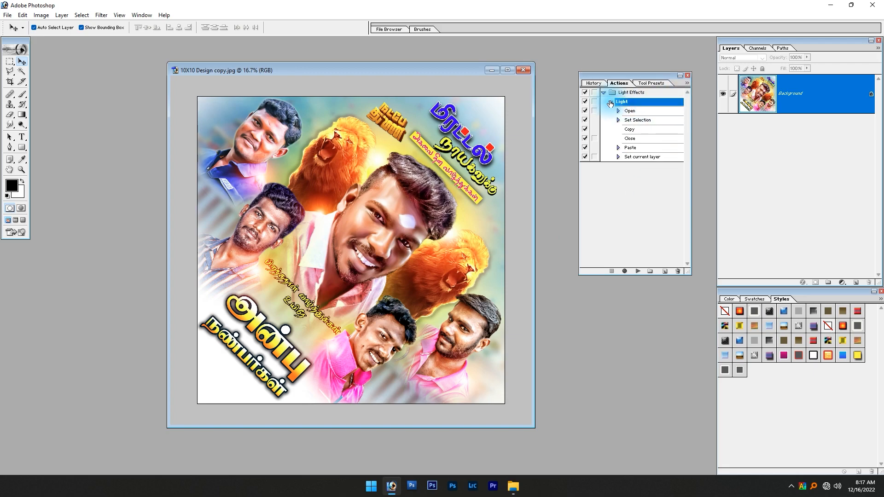
click(609, 103)
click(610, 102)
click(631, 129)
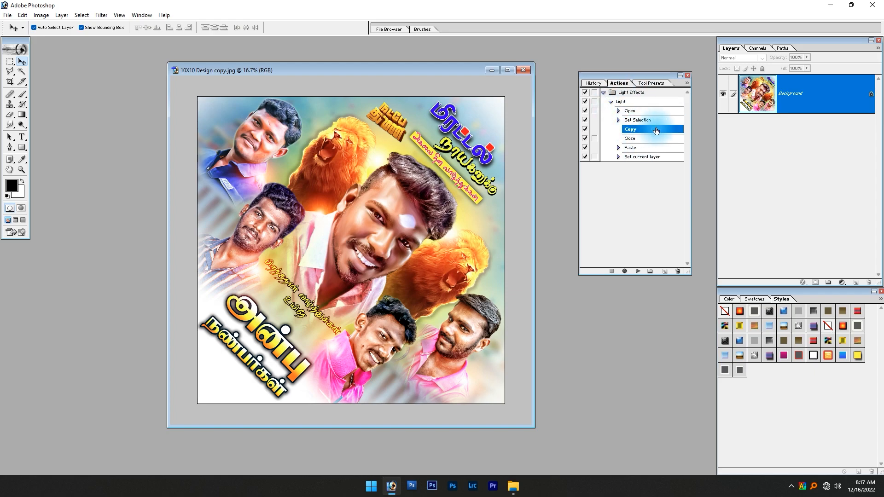
click(624, 103)
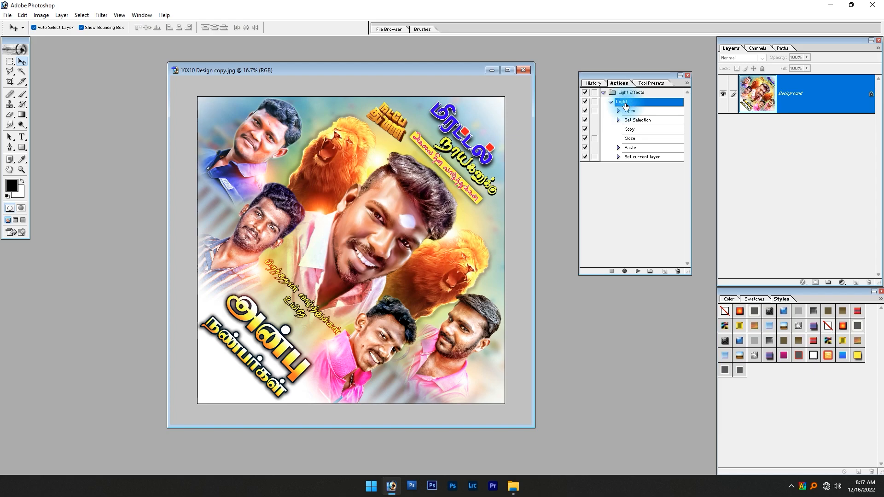
click(637, 272)
drag(368, 215, 405, 231)
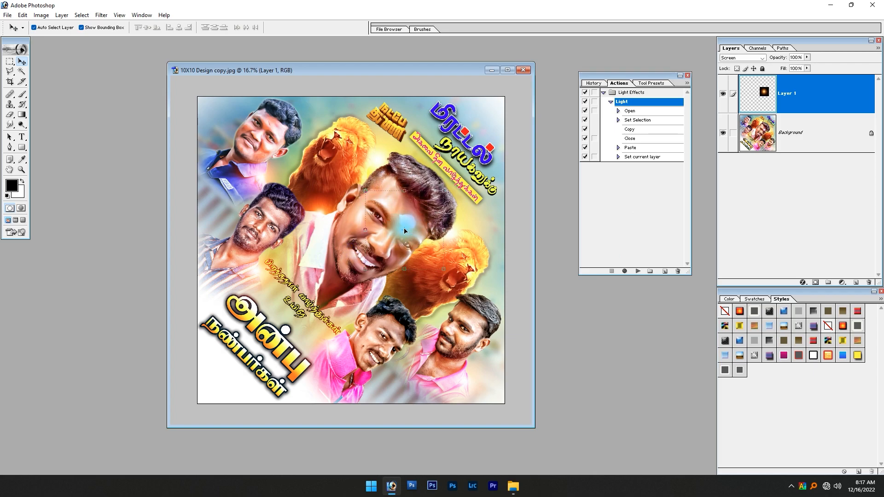
- Delete the glow layer added by the test run of the Light action
key(alt+l)
key(l)
key(l)
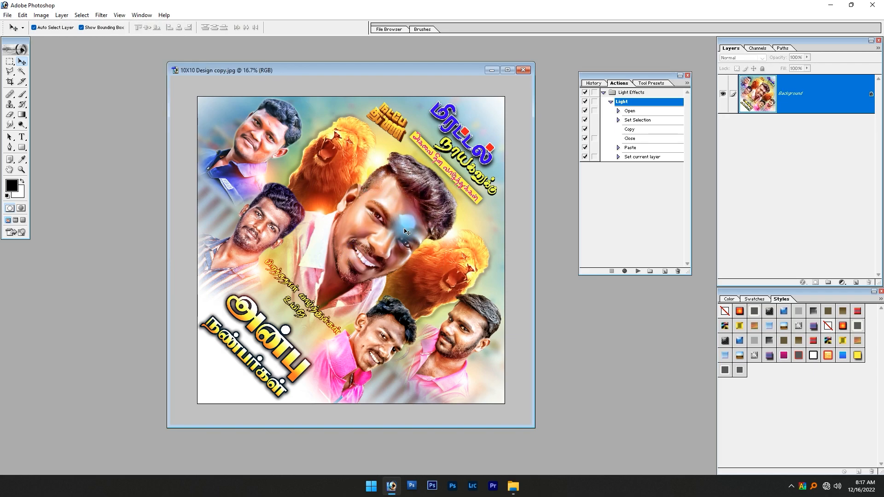
- Preview the actions in Button Mode, return to the list view, and collapse the Light Effects set
click(688, 83)
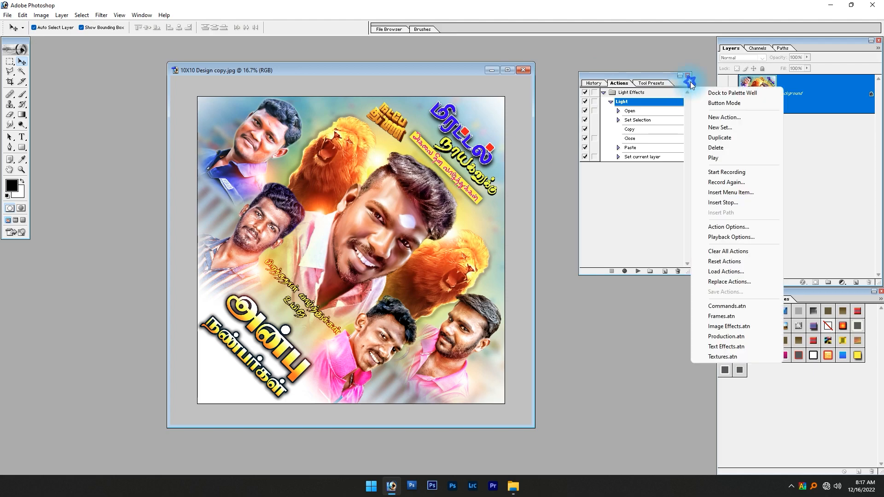
click(727, 104)
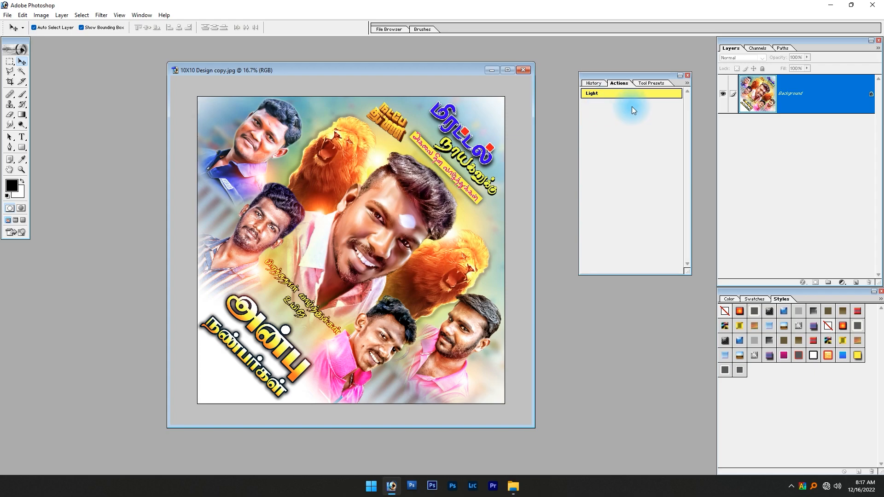
click(689, 81)
click(698, 102)
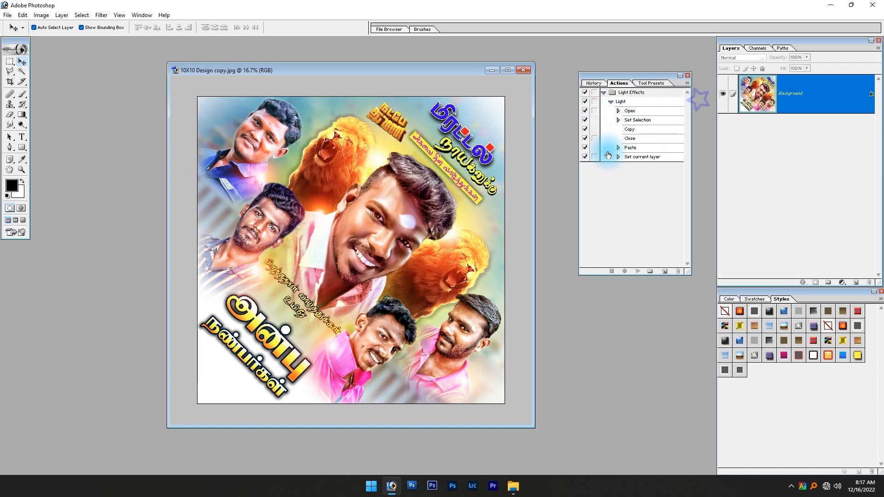
click(604, 92)
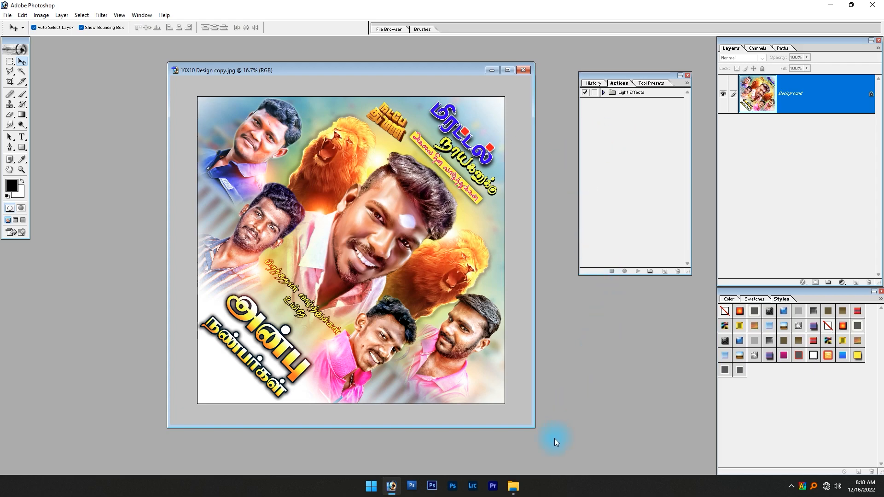
- Check where the Light image is stored on the INDIRADIGITAL (G:) drive in File Explorer, and return to Photoshop
click(513, 486)
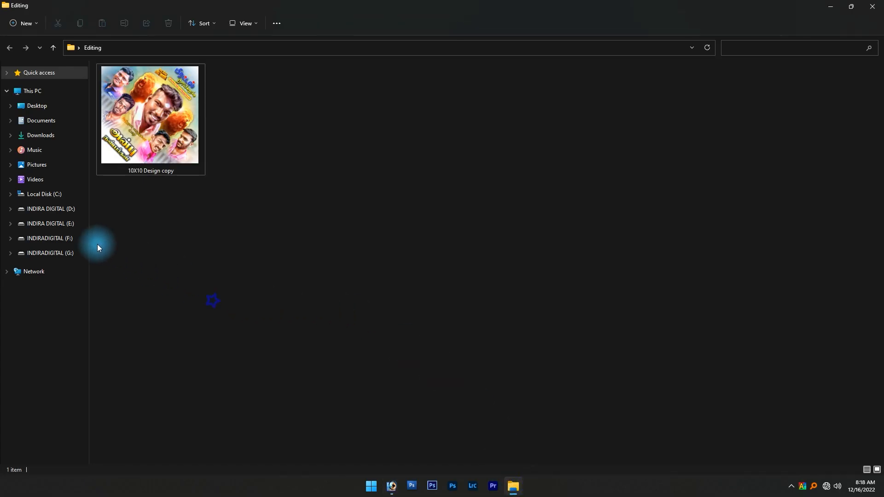
click(873, 6)
click(883, 495)
double_click(21, 116)
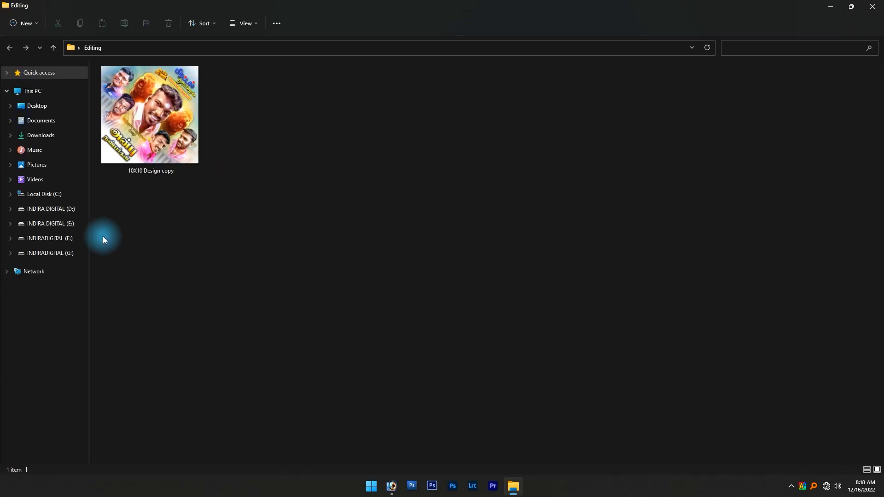
click(65, 253)
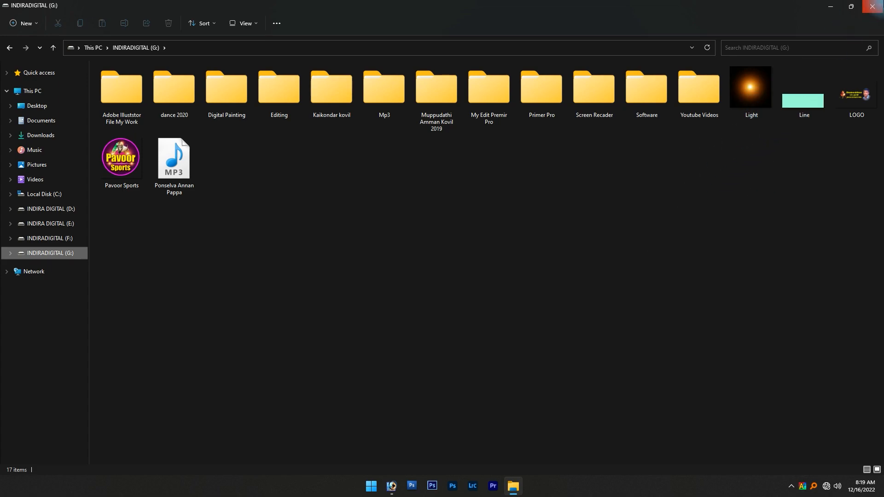
click(872, 6)
click(402, 485)
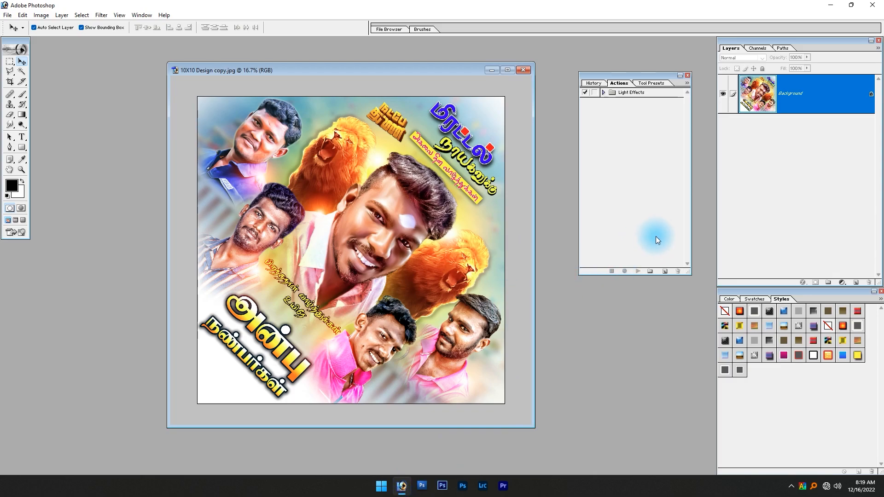
- Create a new action set named Hair & Flower
click(650, 273)
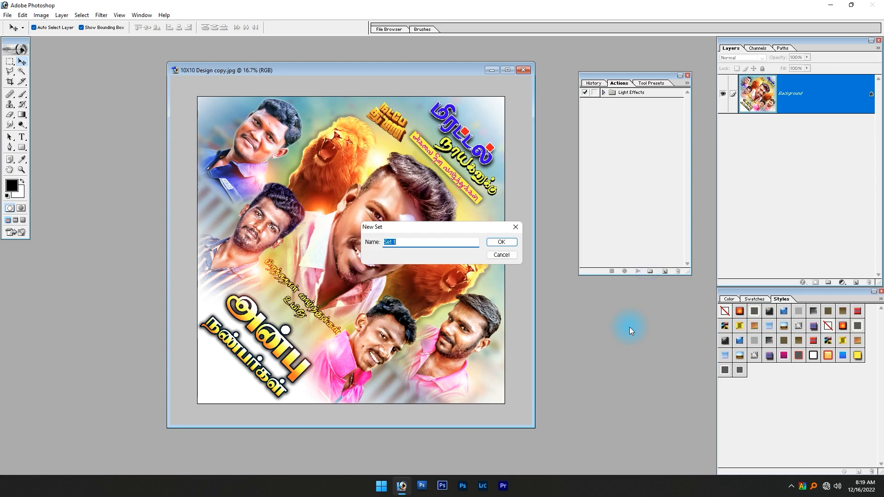
text(Hair & Flower)
key(Return)
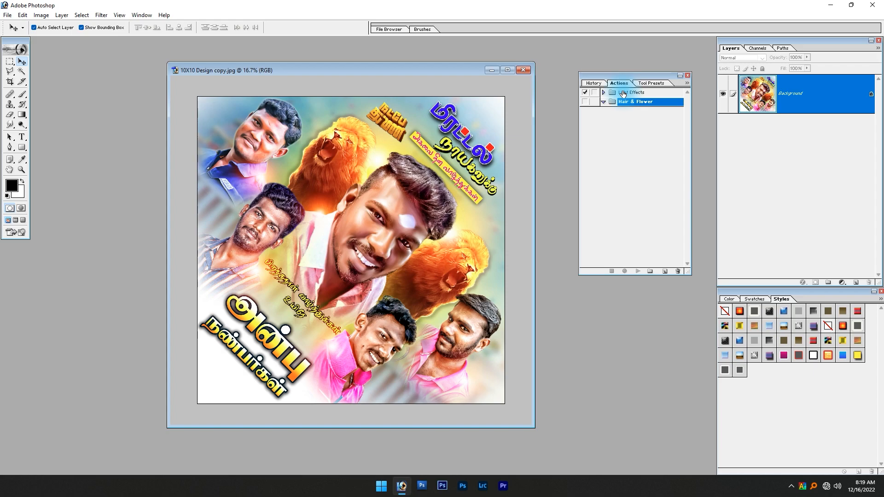
- Review the recorded commands in the Light Effects set and move the design window aside
click(603, 92)
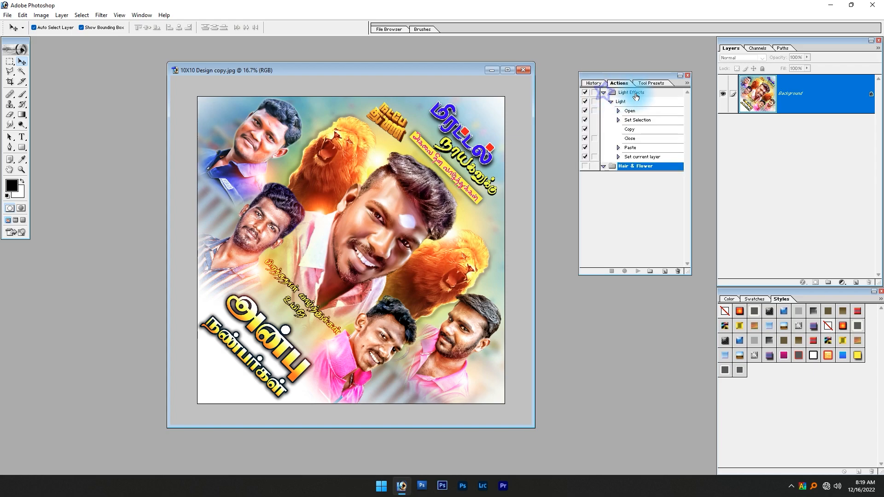
click(603, 92)
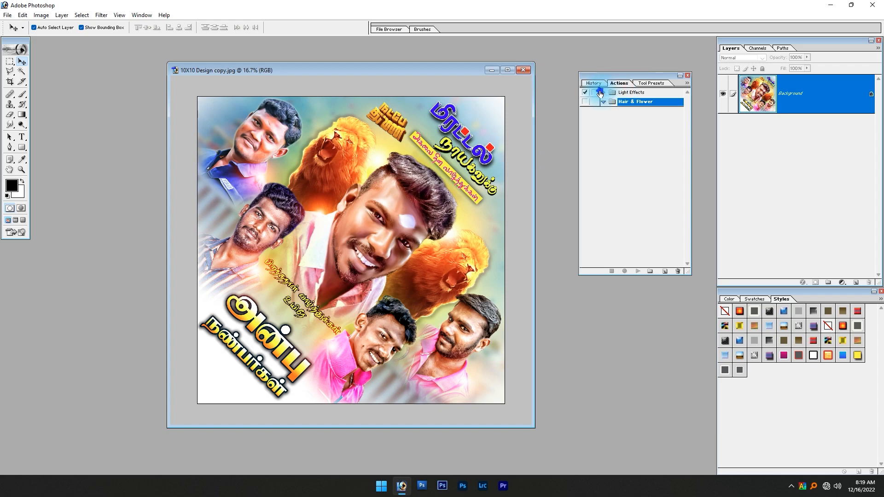
click(604, 92)
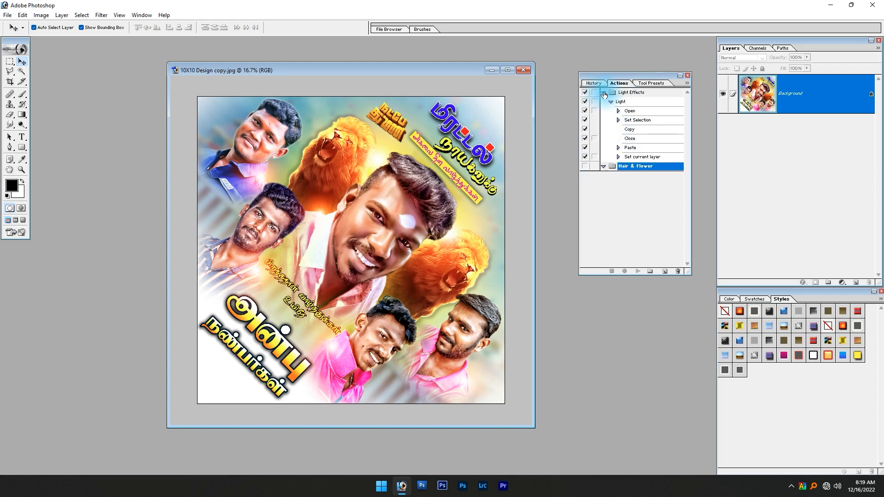
click(603, 93)
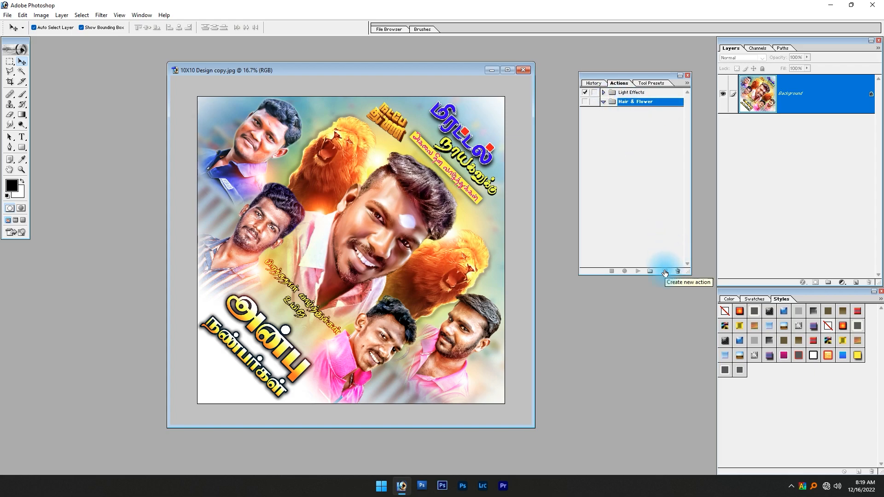
drag(347, 70, 280, 115)
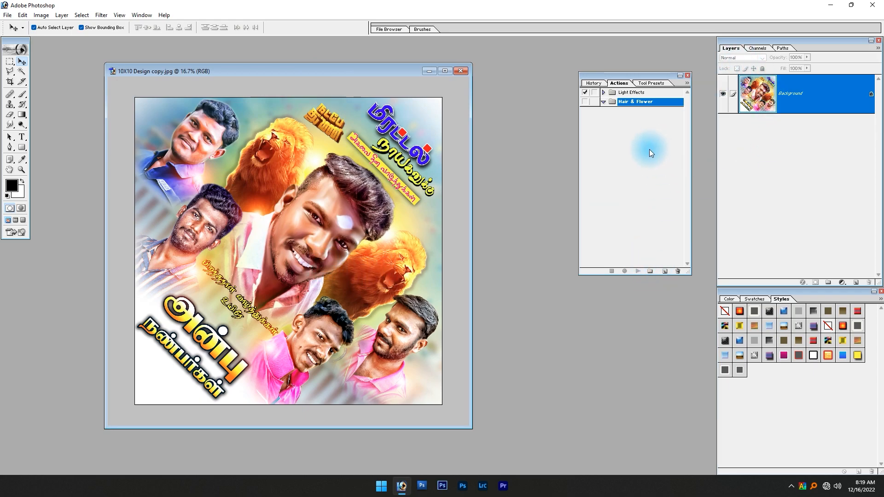
click(603, 92)
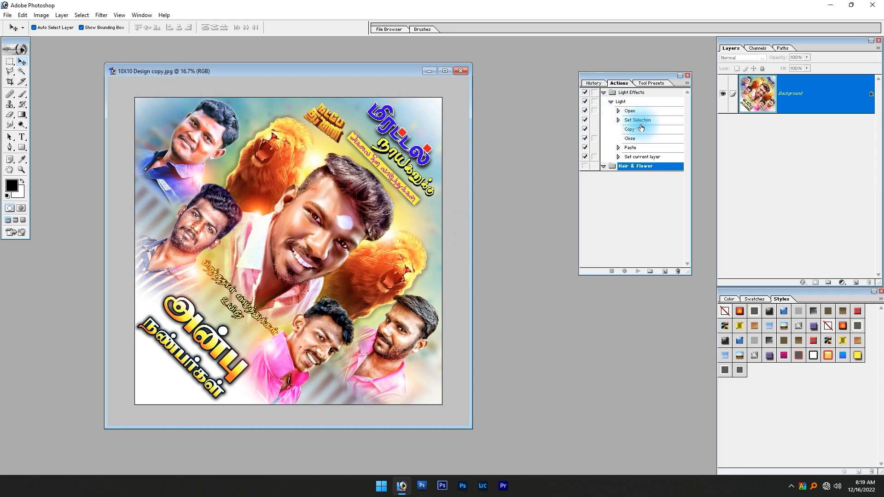
key(alt+Tab)
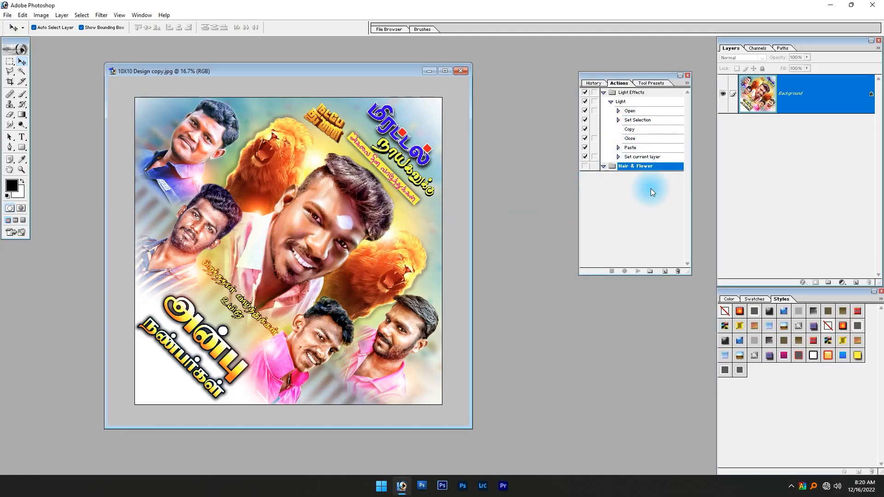
- Create an action named Hair in the Hair & Flower set with the color Gray and start recording it
click(666, 272)
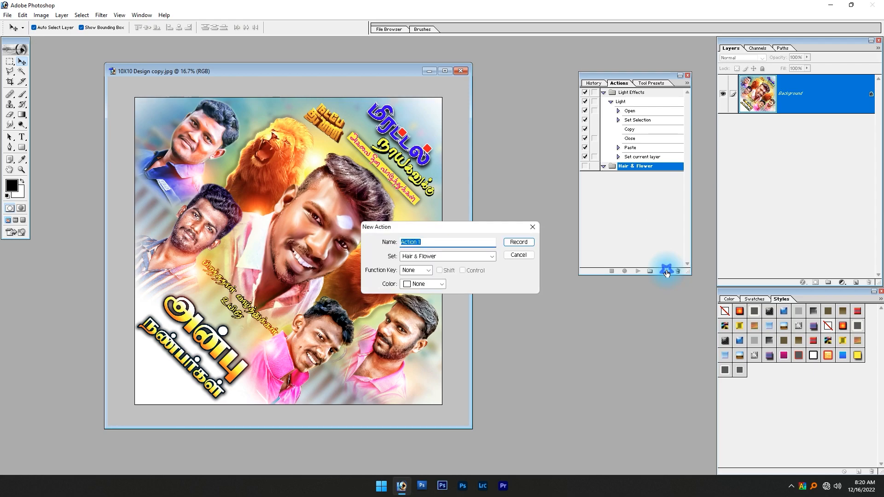
text(Hair)
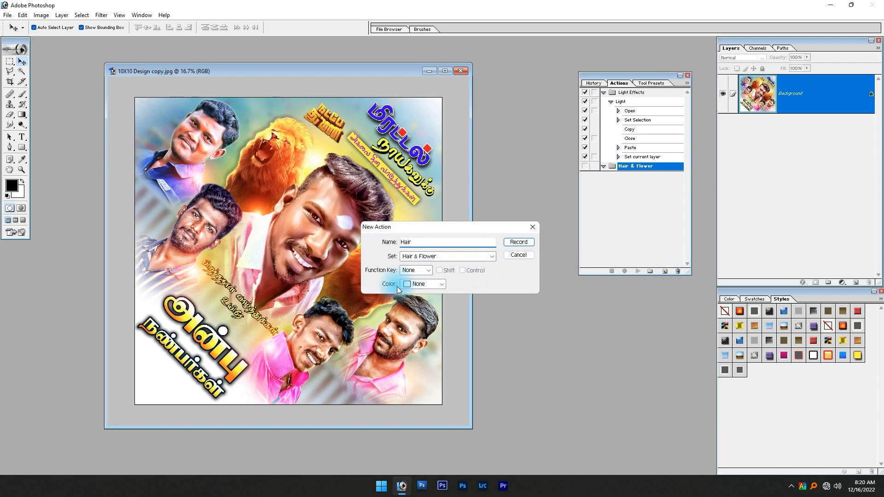
click(417, 284)
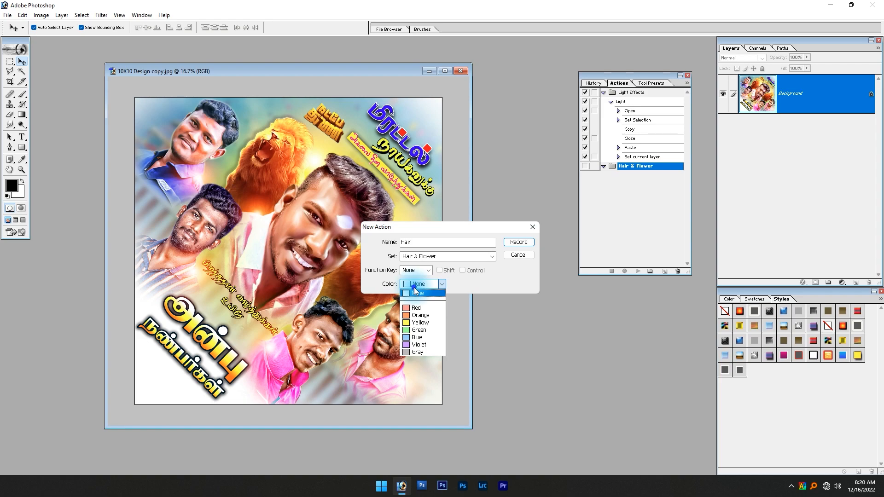
click(422, 352)
click(519, 241)
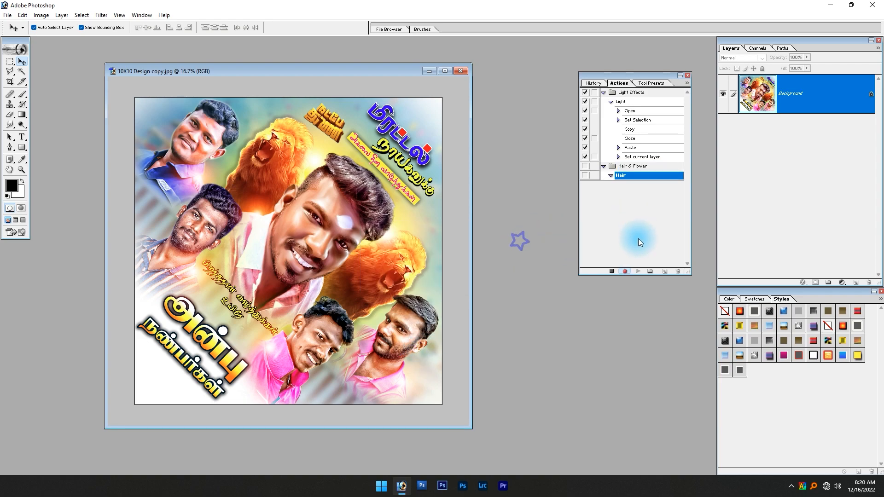
- Browse for a file to open in the Hair folder on the INDIRADIGITAL (F:) drive, using extra large icons
click(8, 16)
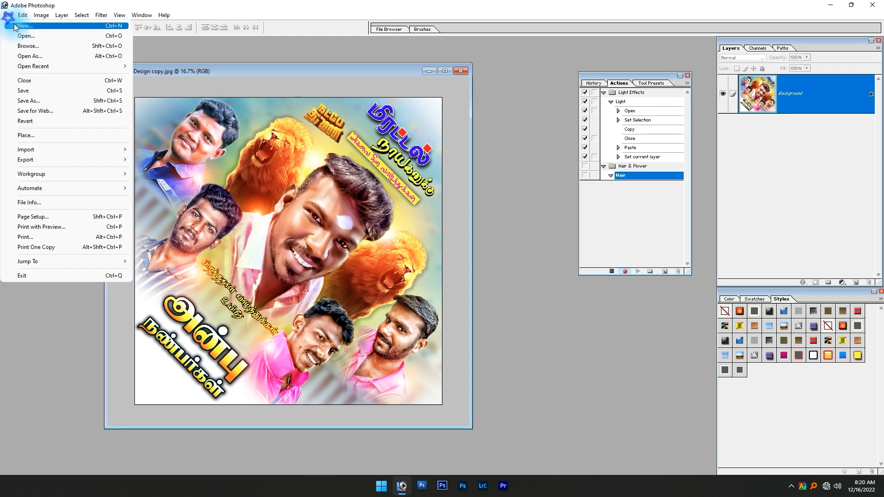
click(21, 36)
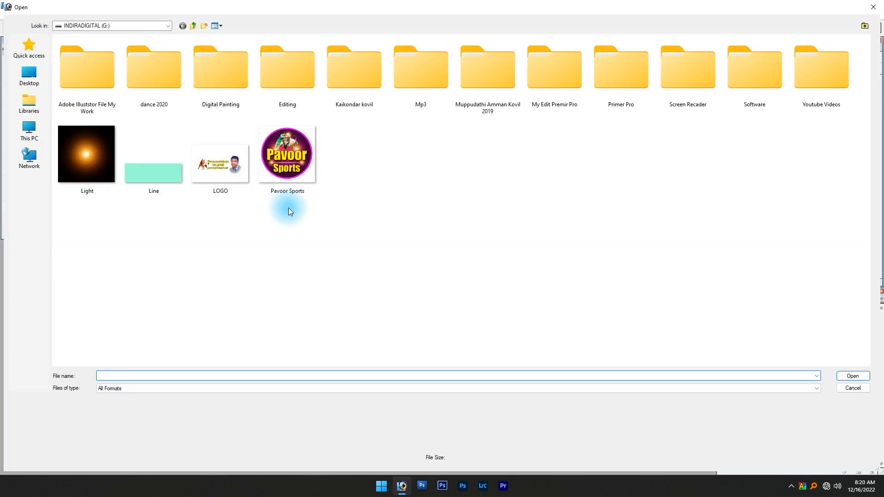
click(29, 131)
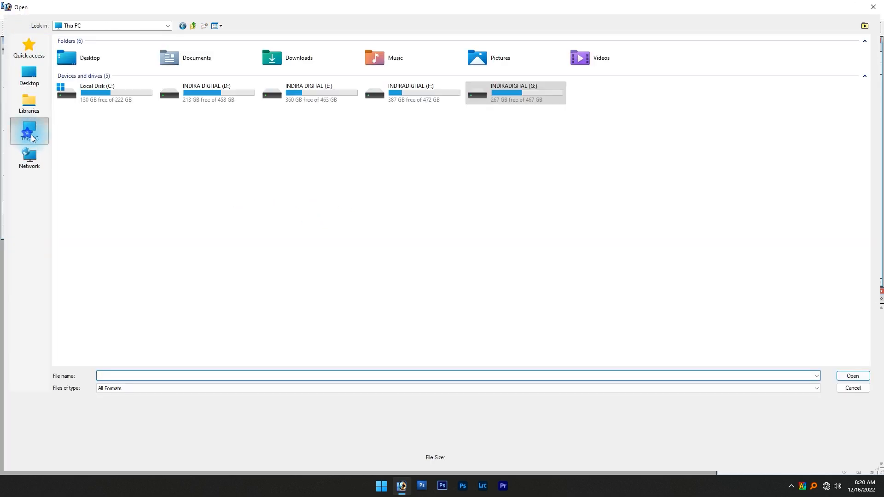
double_click(416, 95)
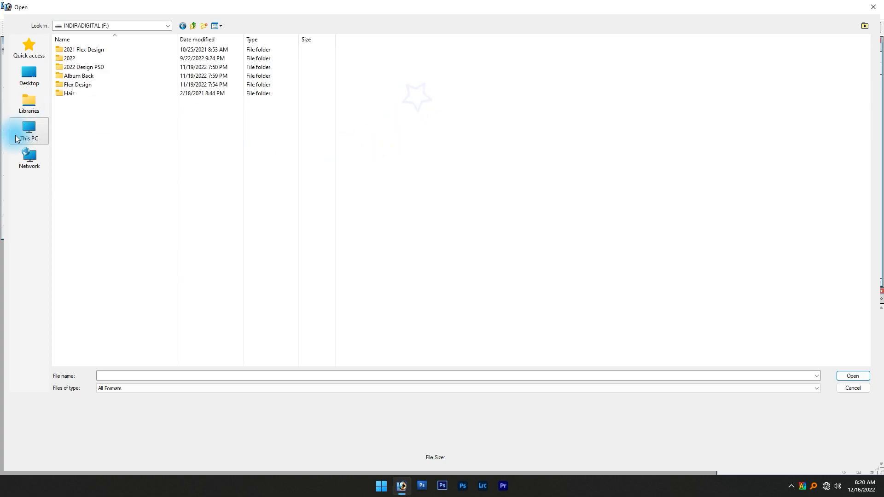
click(28, 148)
click(29, 132)
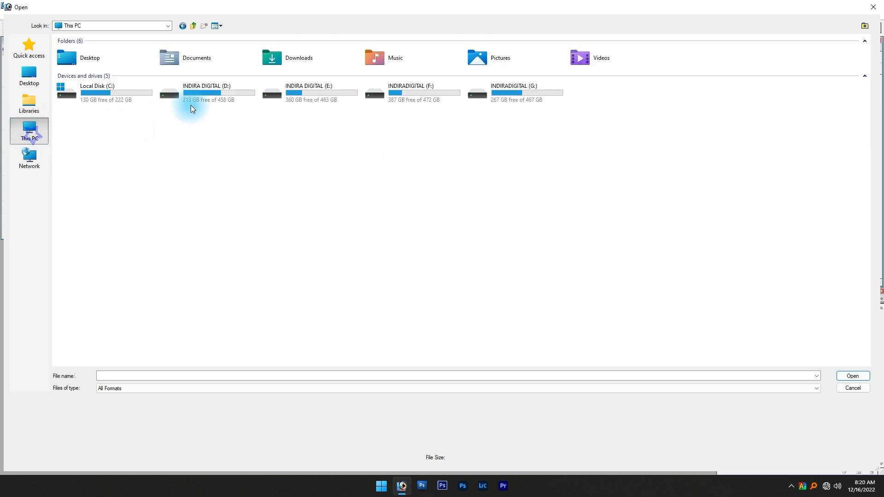
double_click(460, 94)
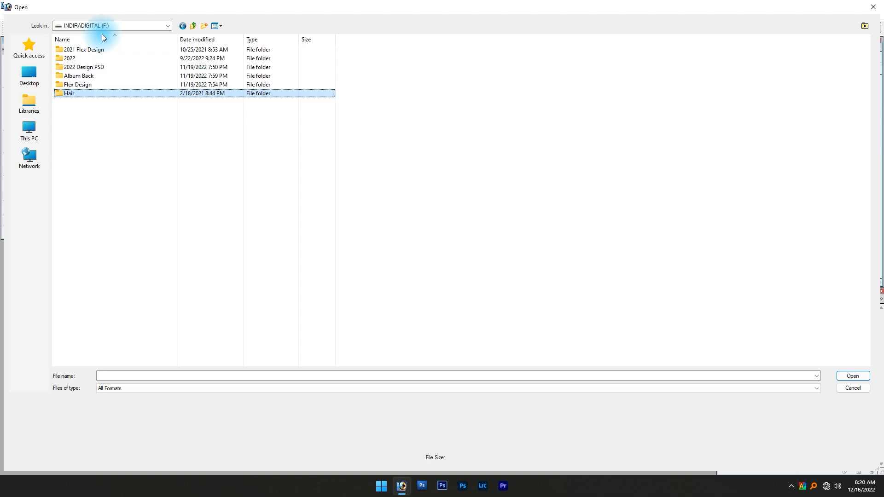
click(204, 198)
right_click(204, 197)
mouse_move(260, 202)
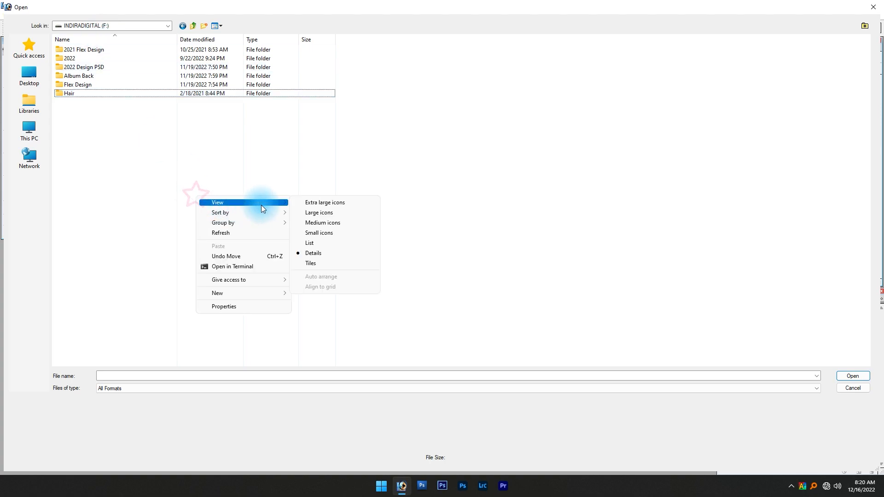
click(326, 204)
double_click(720, 141)
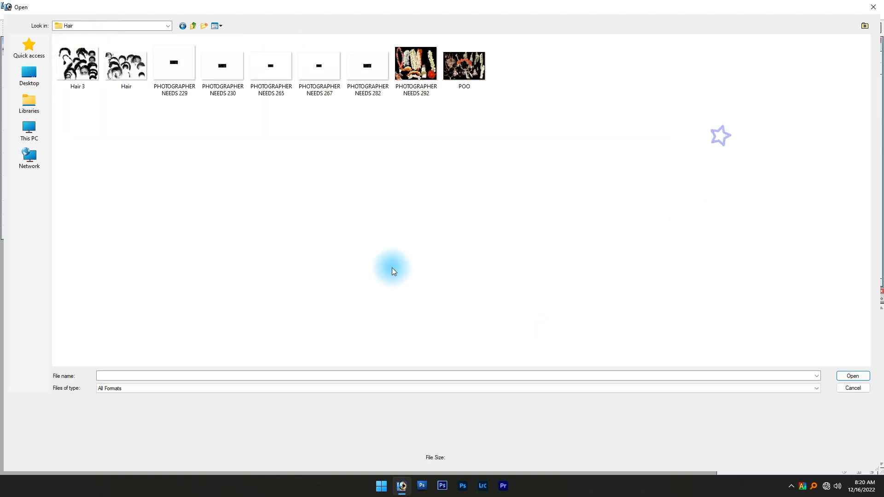
- Open the Hair image while recording, and stop recording the Hair action
scroll(388, 268, up, 3)
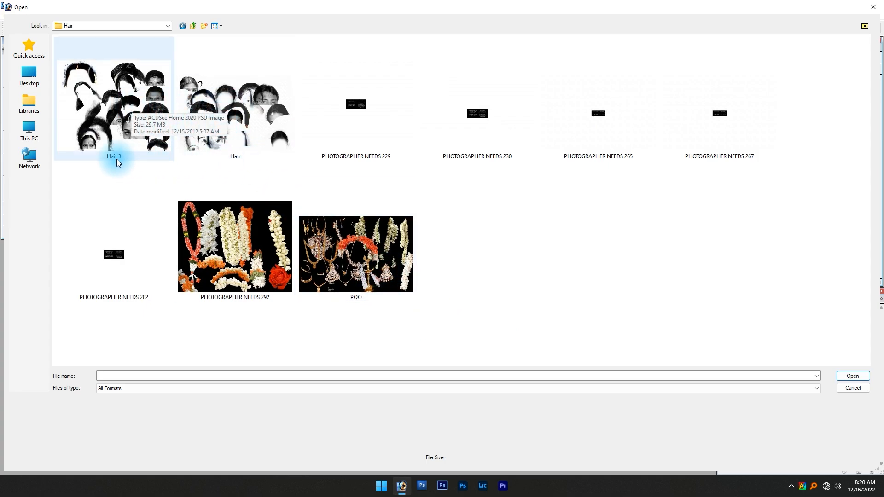
click(233, 140)
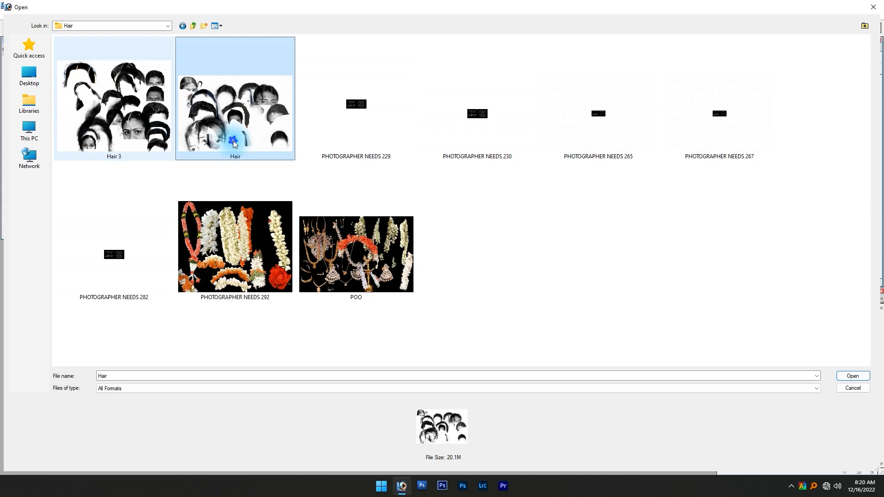
click(851, 374)
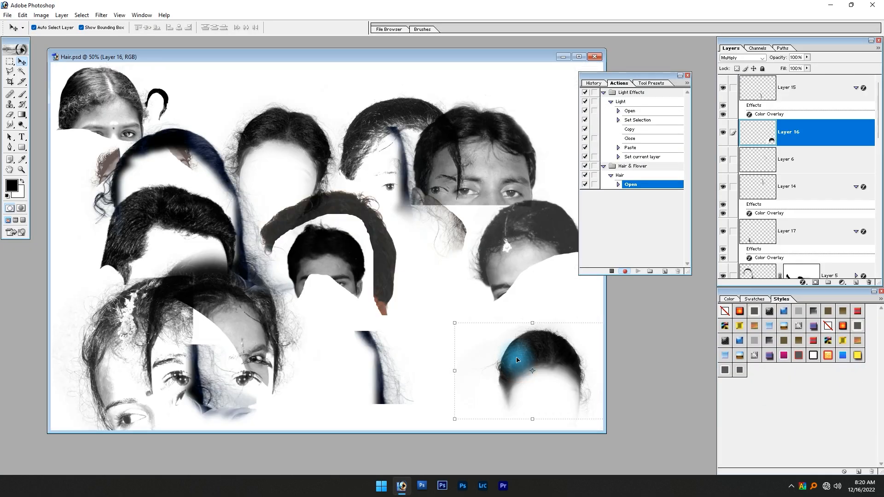
click(610, 271)
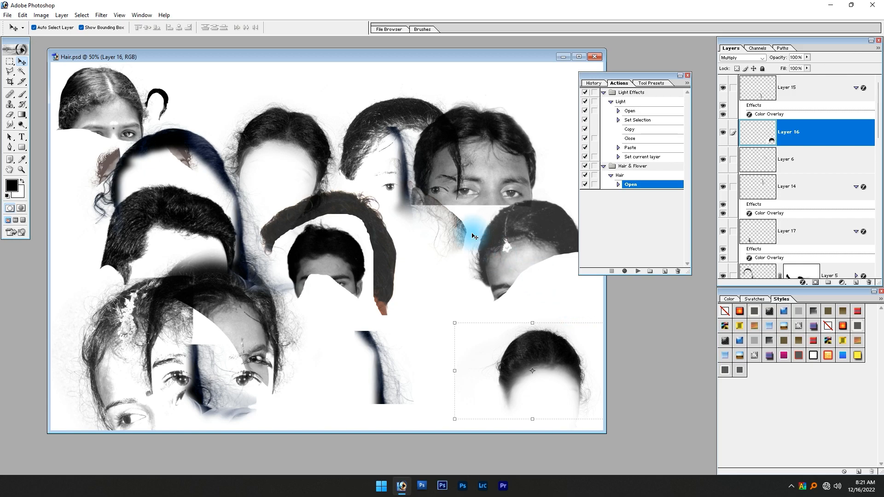
- Inspect several hair layers in Hair.psd and the file path of the recorded Open command, and close Hair.psd
click(514, 282)
click(480, 170)
click(350, 166)
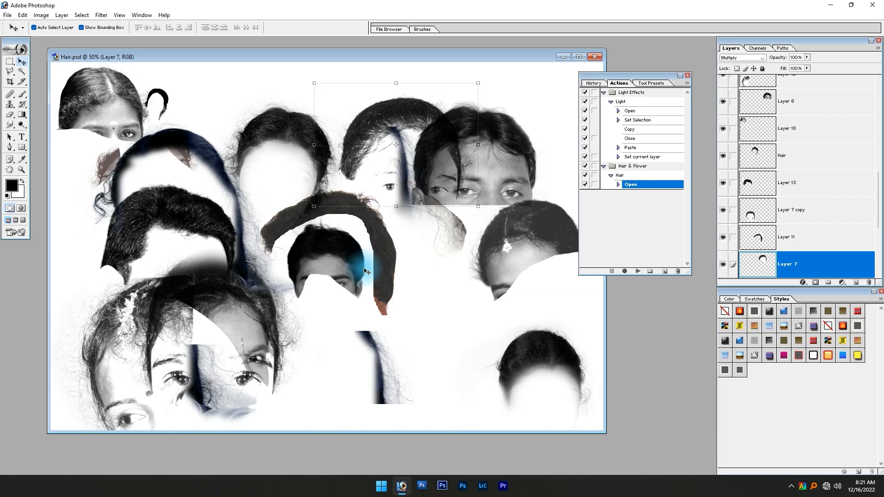
mouse_move(493, 184)
mouse_down()
mouse_move(531, 173)
mouse_move(463, 175)
mouse_move(497, 187)
mouse_up()
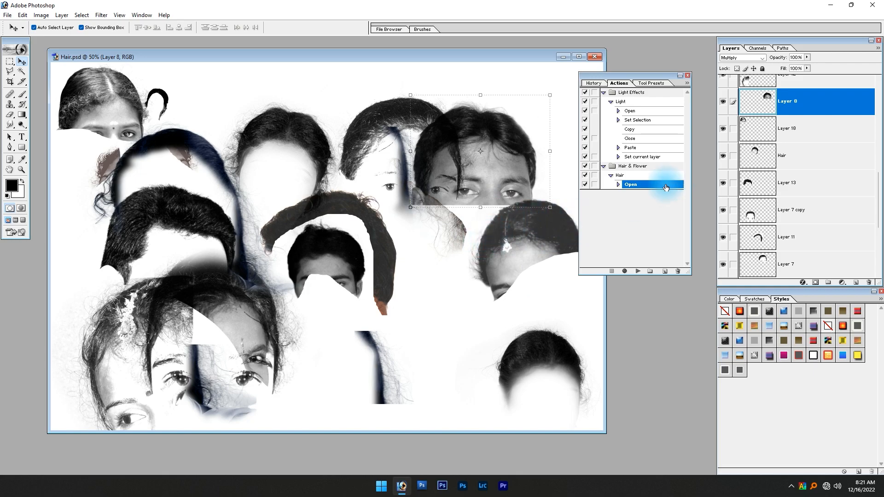
click(619, 185)
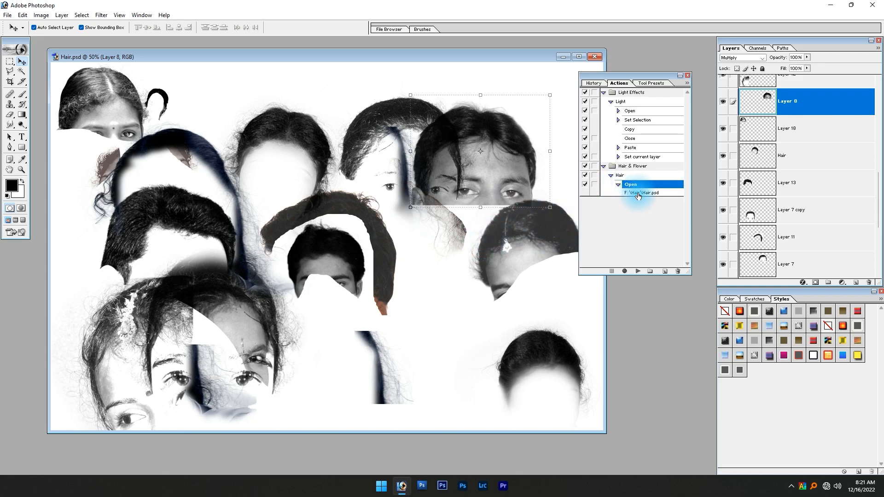
click(594, 57)
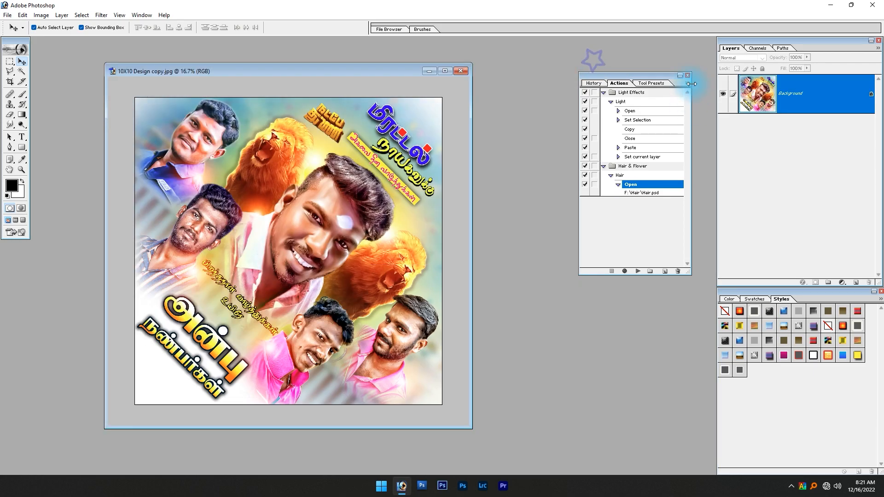
- Switch the actions to Button Mode and run the Hair action
click(687, 83)
click(711, 102)
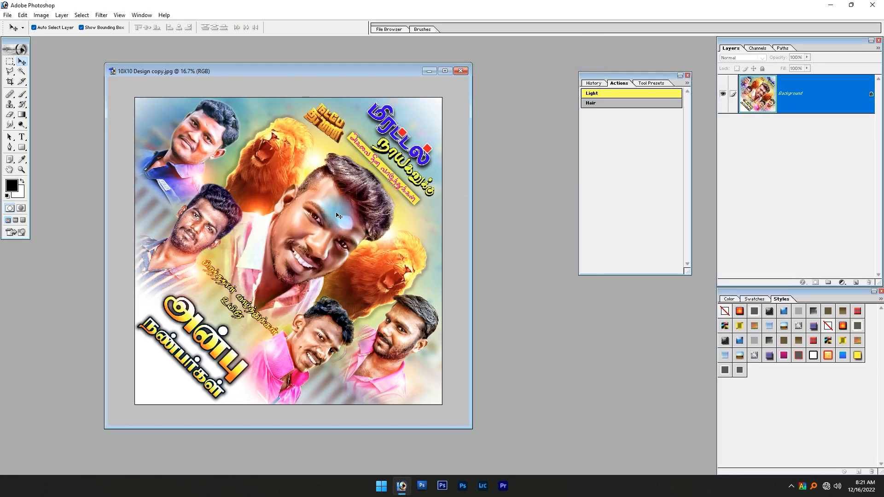
click(591, 105)
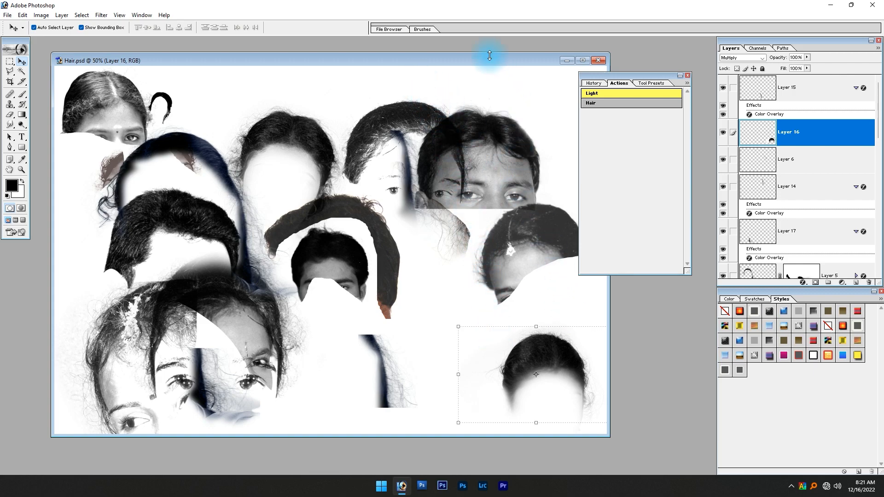
- Arrange the Hair.psd window and the 10X10 design window side by side
drag(478, 59, 170, 74)
drag(348, 72, 518, 67)
click(184, 83)
drag(185, 75, 270, 72)
- Try moving the short male hair piece in Hair.psd, and close the file without saving
drag(131, 286, 202, 331)
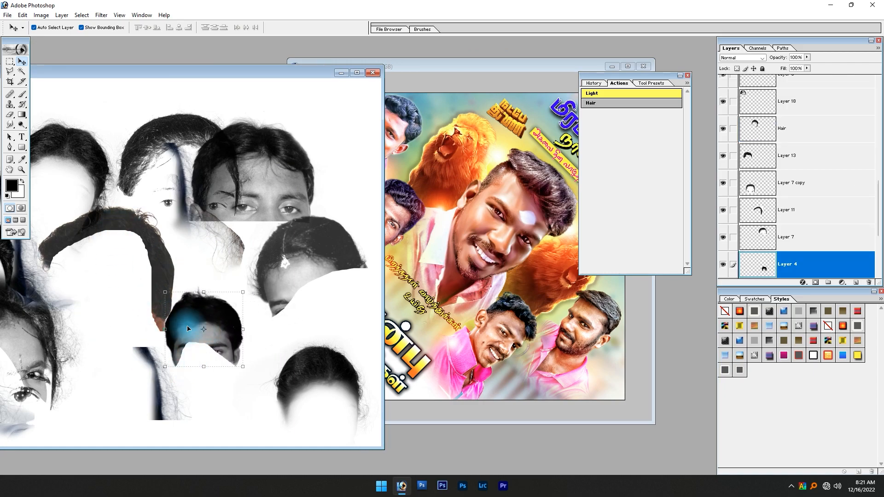
click(376, 74)
click(460, 182)
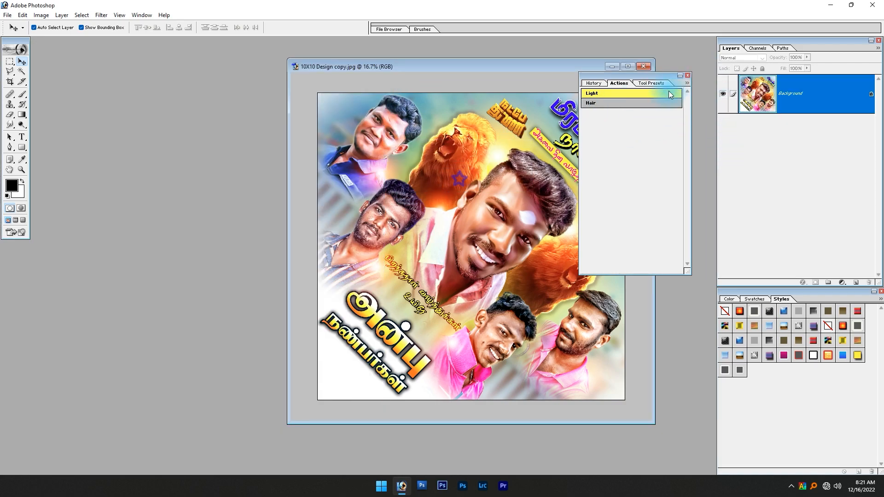
- Turn off Button Mode, select the Hair & Flower set, and collapse its Hair action
click(685, 83)
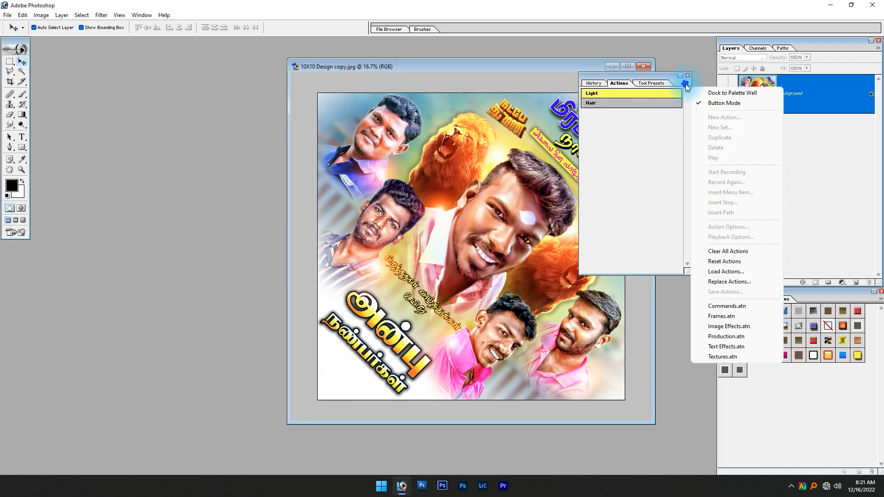
click(706, 102)
click(635, 166)
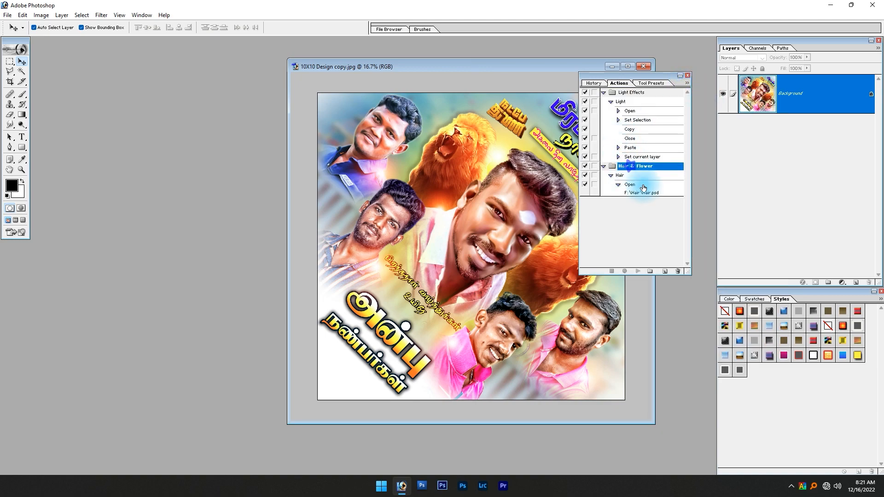
click(611, 175)
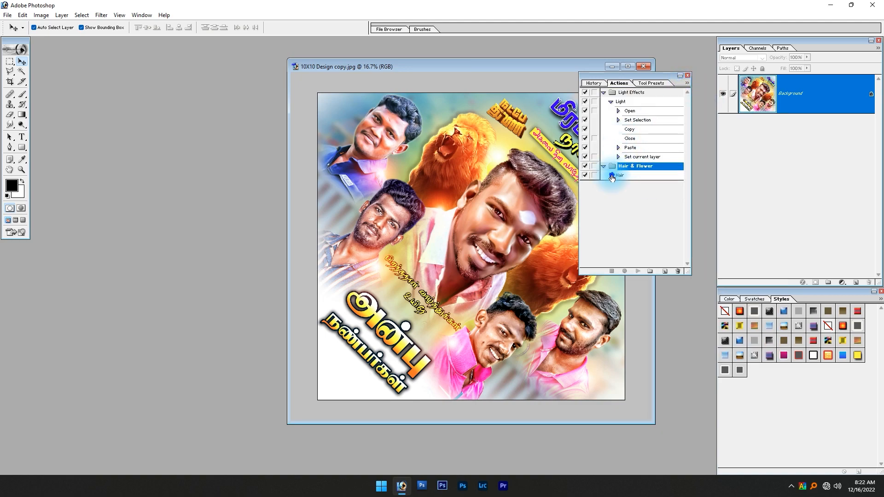
- Create an action named Flower in the Hair & Flower set with the color Green and start recording it
click(664, 272)
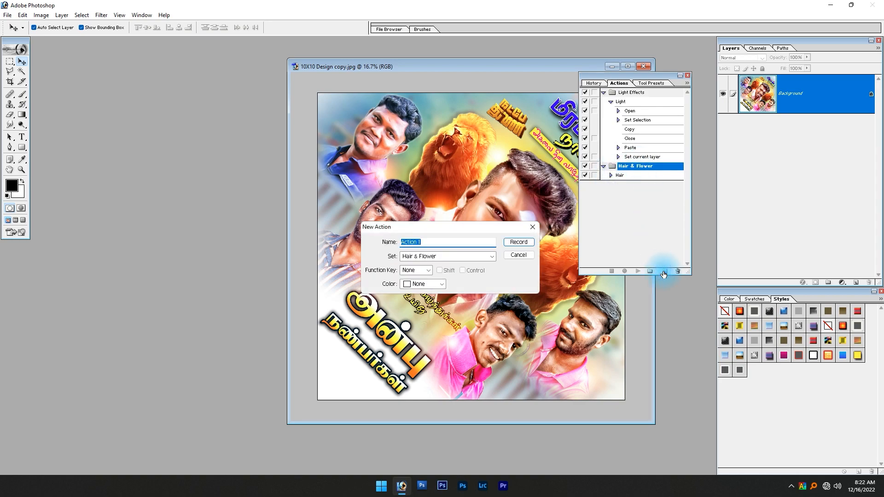
text(Flower)
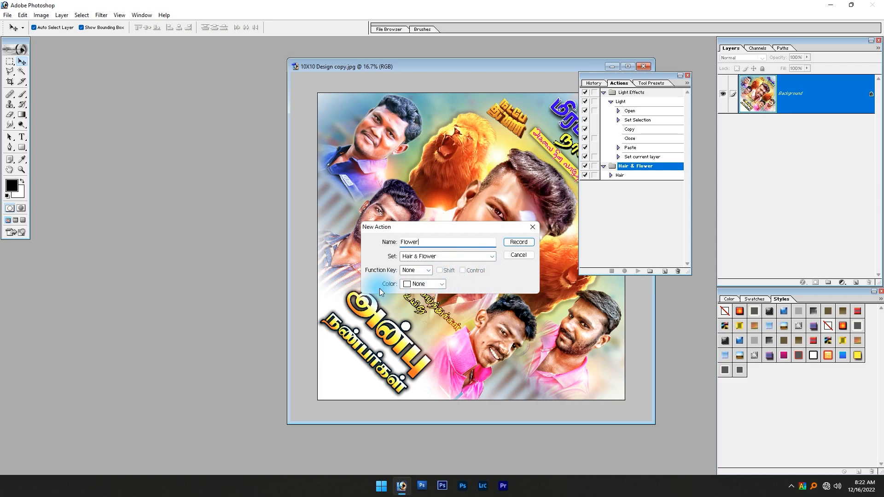
click(427, 285)
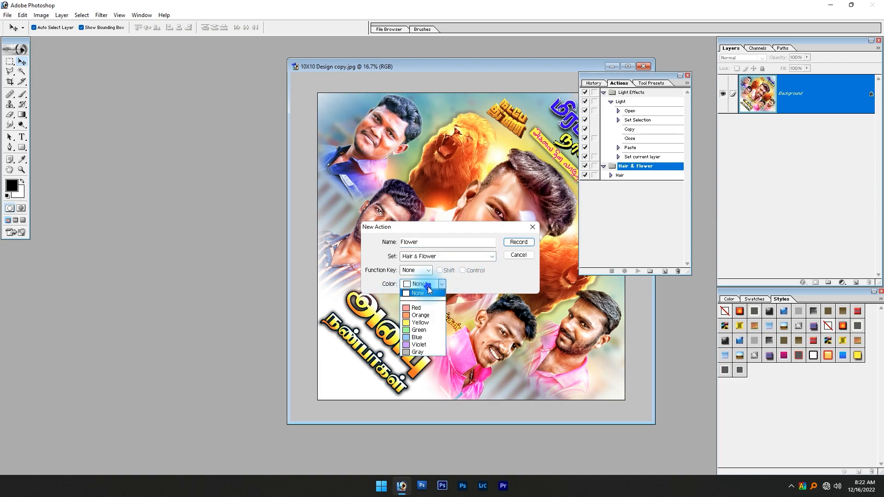
click(423, 330)
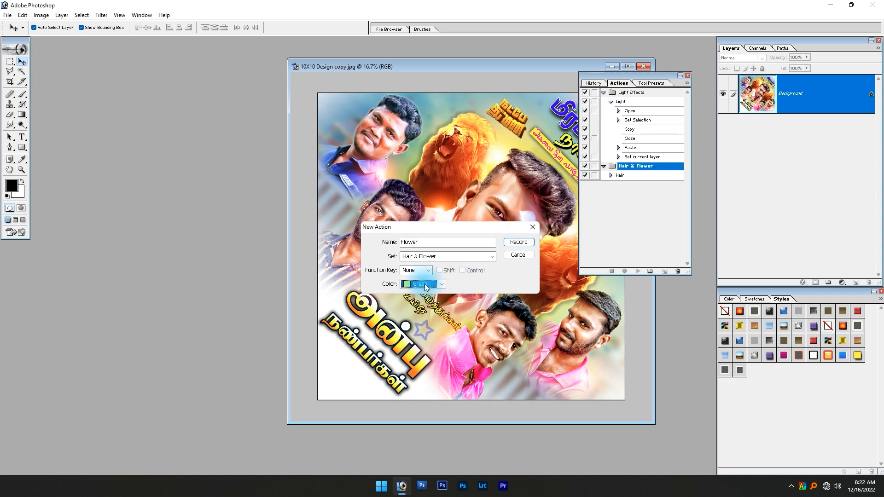
click(519, 242)
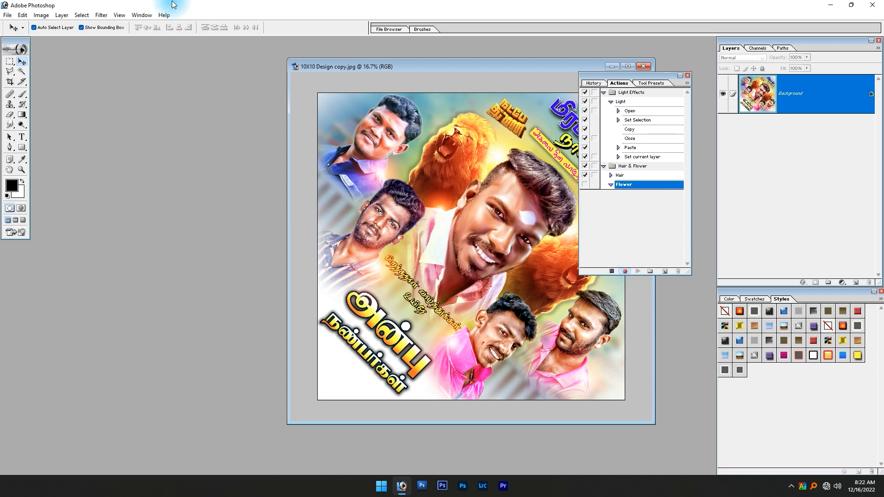
- Open the PHOTOGRAPHER NEEDS 292 flower image from the Hair folder while recording the Flower action
click(9, 15)
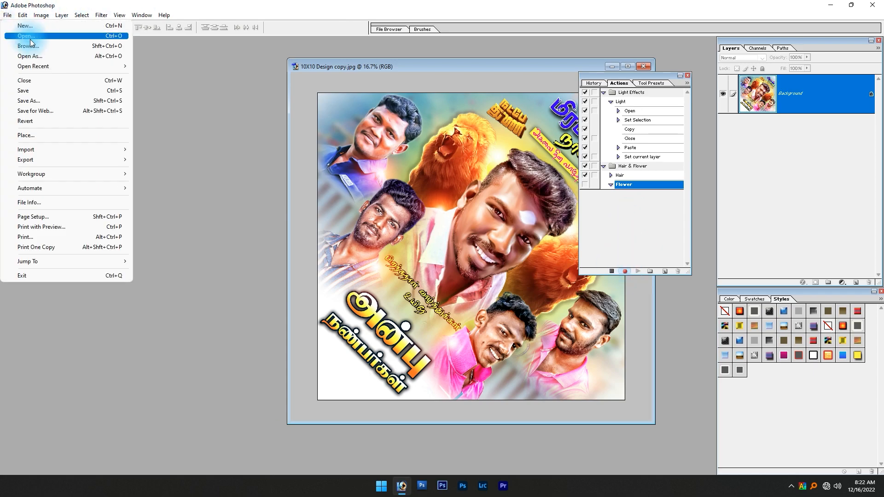
click(26, 36)
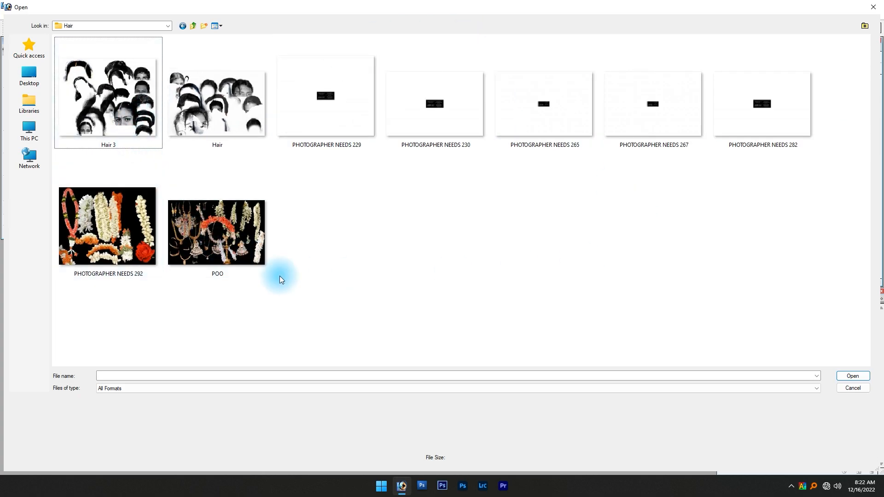
click(99, 243)
click(852, 376)
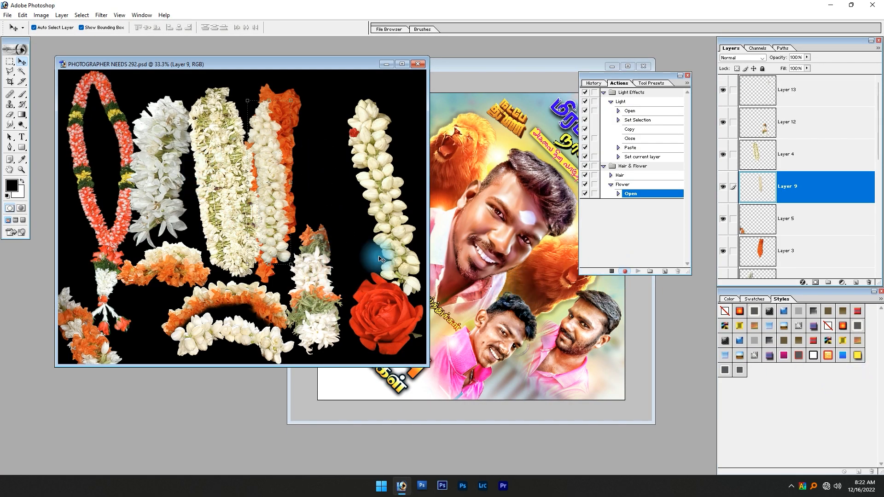
- Stop recording the Flower action and collapse it in the Hair & Flower set
click(624, 271)
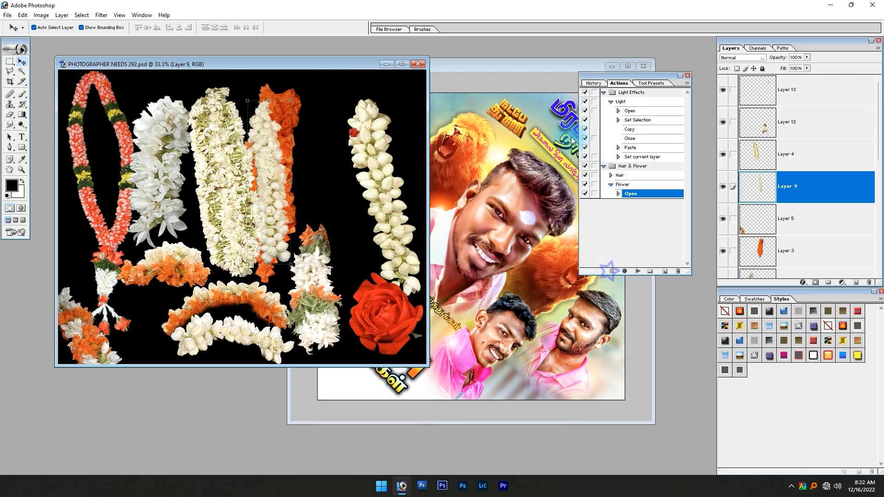
click(627, 166)
click(627, 175)
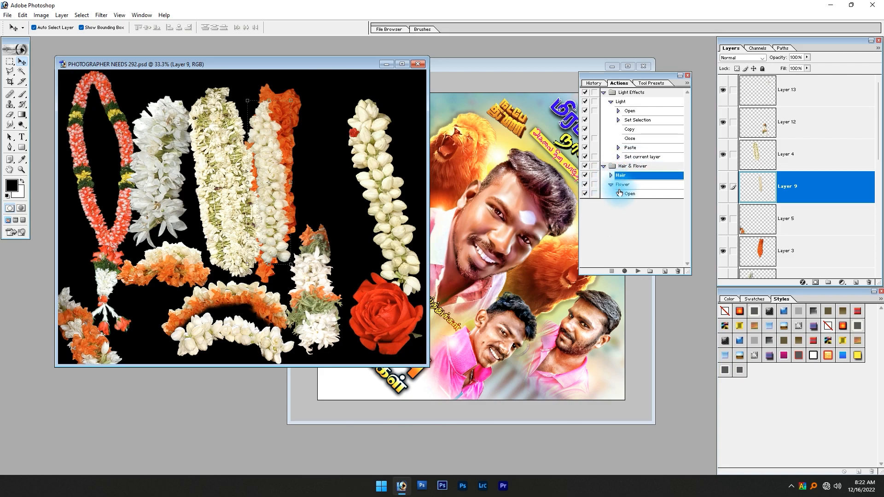
click(622, 185)
click(610, 185)
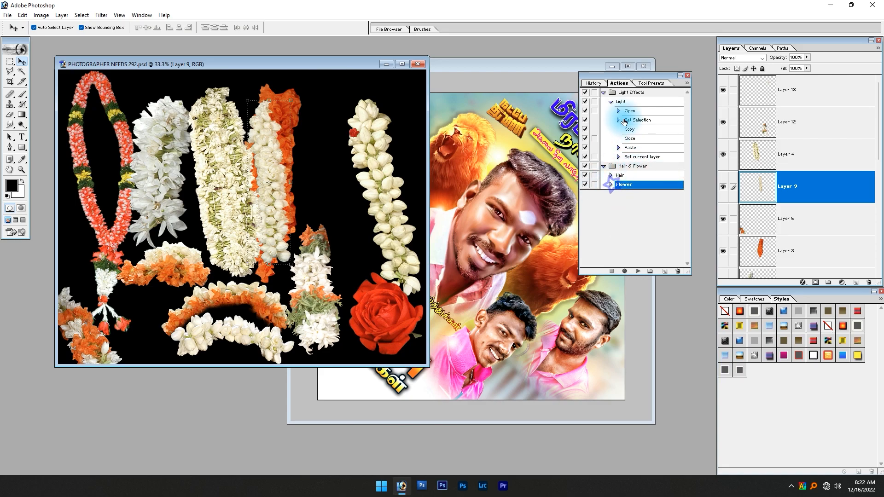
- Switch the actions to Button Mode and test Flower and Hair by reopening the flower image and Hair.psd
click(687, 82)
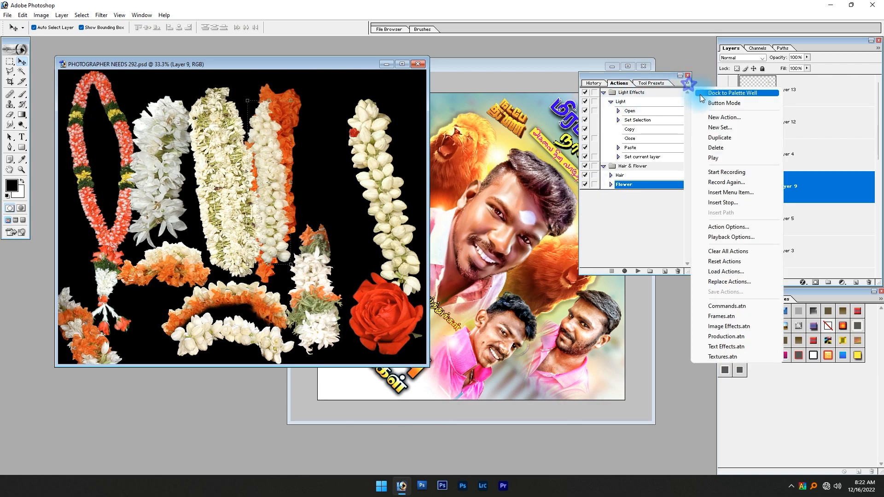
click(708, 103)
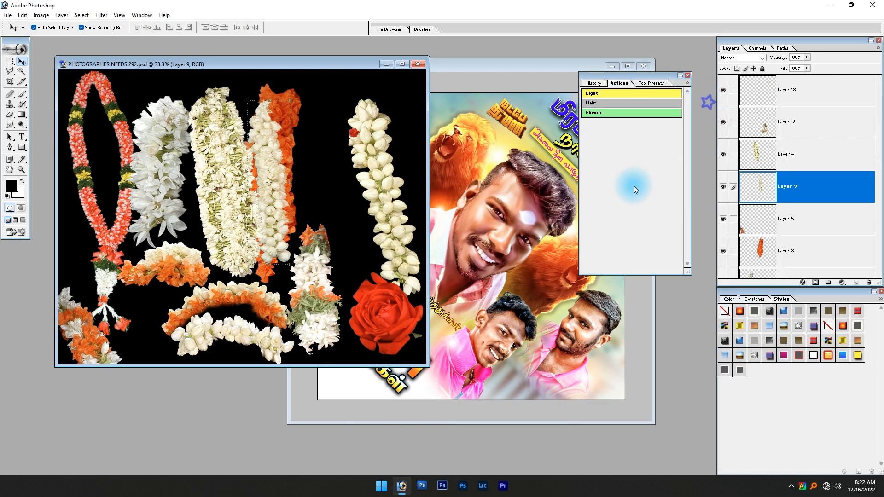
click(418, 64)
click(593, 114)
click(601, 104)
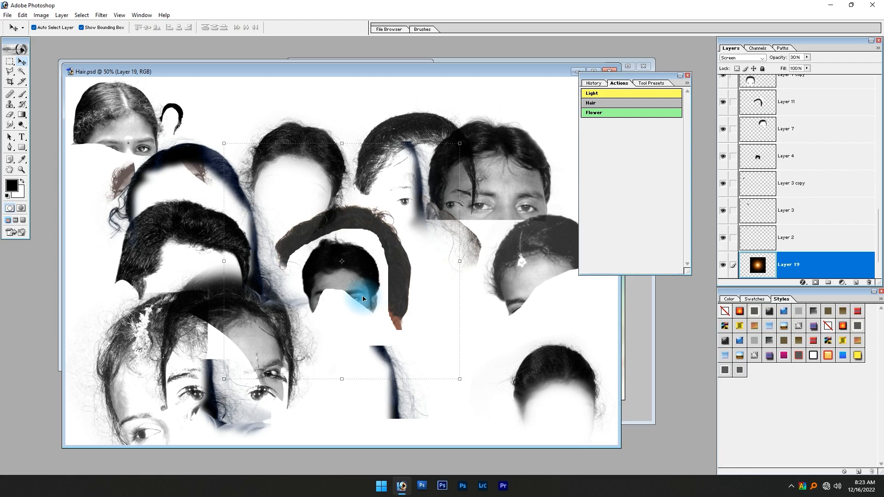
- Try moving the light glow in Hair.psd, delete its layer, and close the file without saving
drag(292, 329, 233, 323)
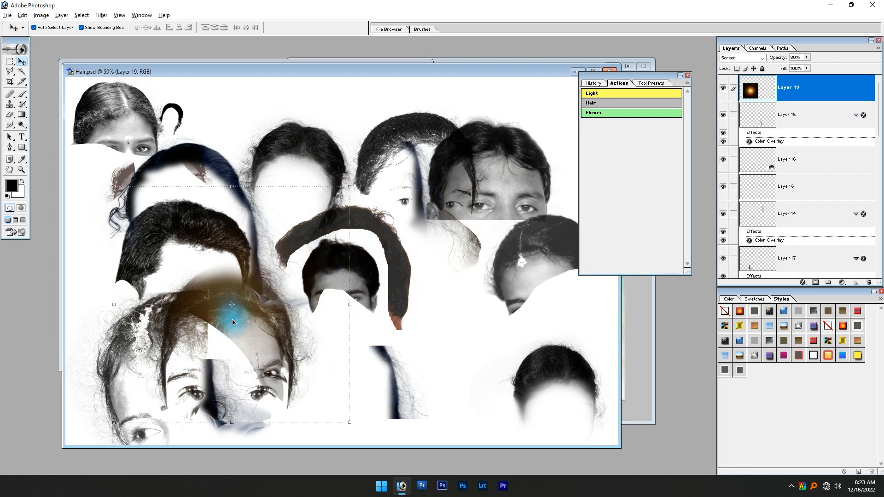
key(alt+l)
key(l)
key(l)
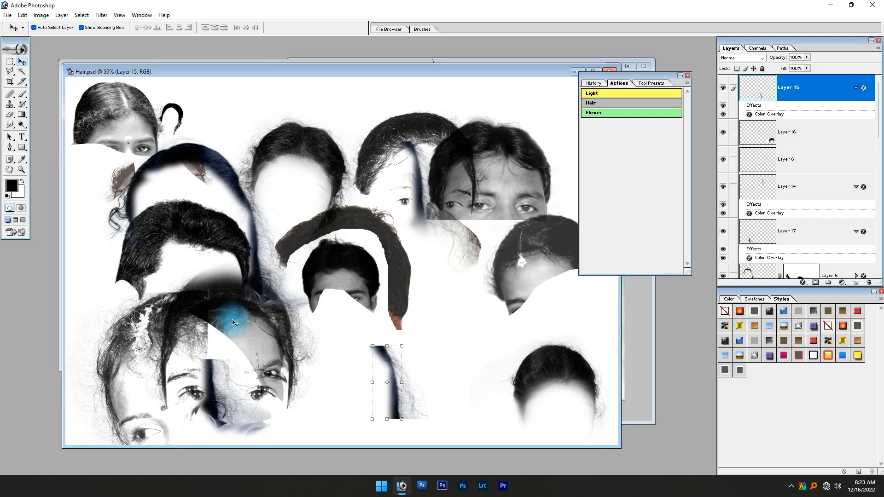
key(ctrl+w)
key(n)
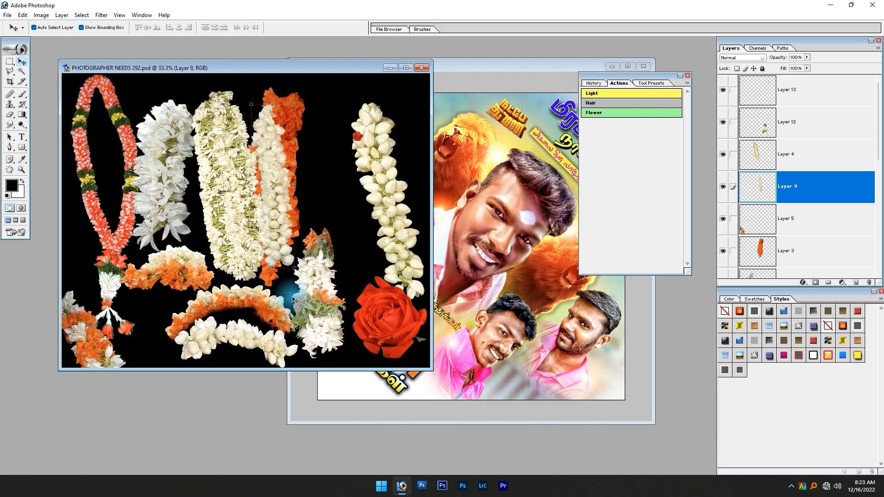
- Test the Light action and glow placement on the flower image, delete the glow layer, and close the file without saving
click(651, 93)
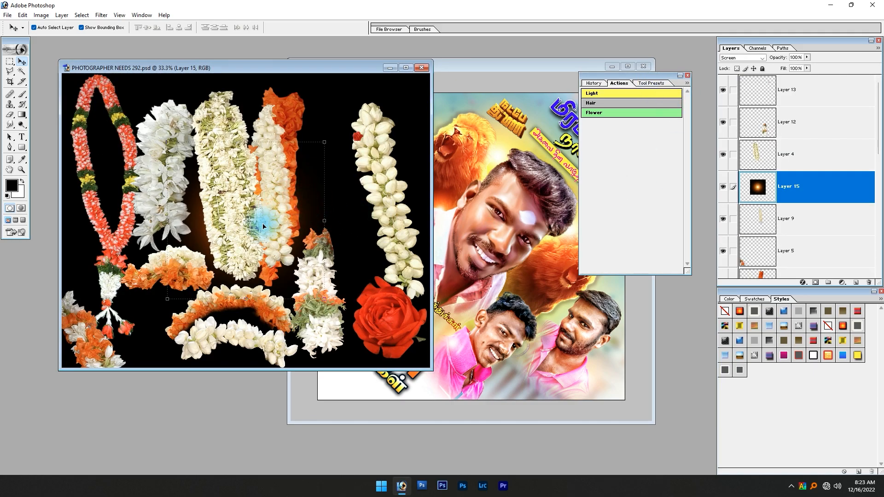
drag(248, 224, 332, 198)
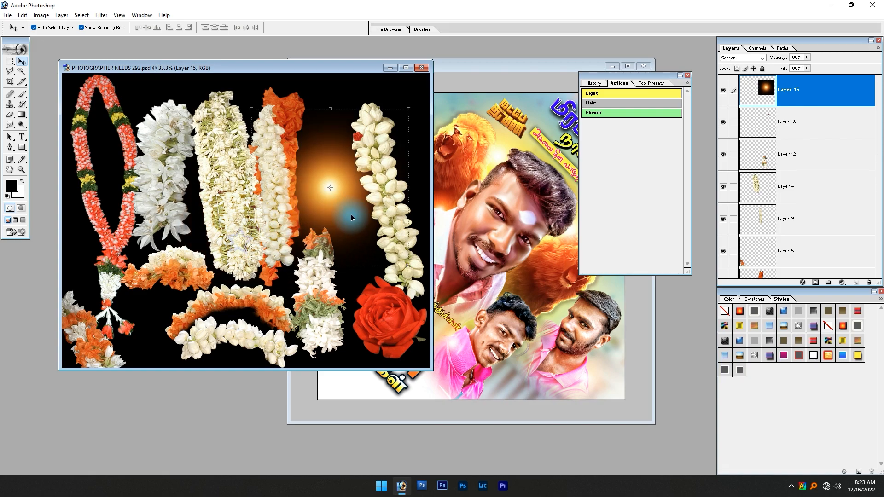
key(alt+l)
key(l)
key(l)
key(ctrl+w)
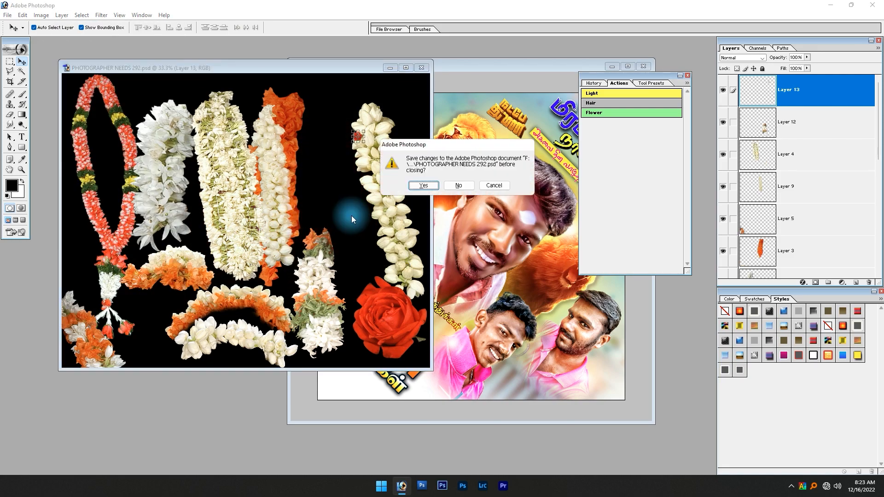
key(n)
- Close 10X10 Design copy.jpg without saving
drag(429, 65, 268, 57)
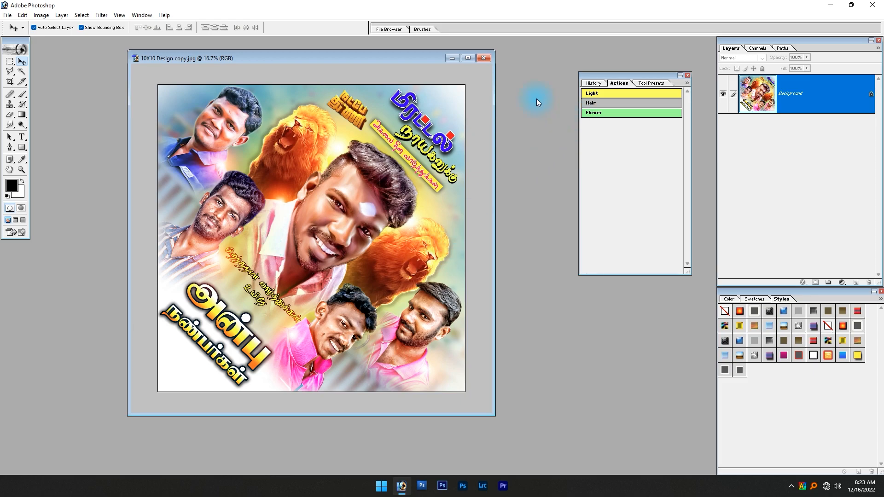
click(484, 58)
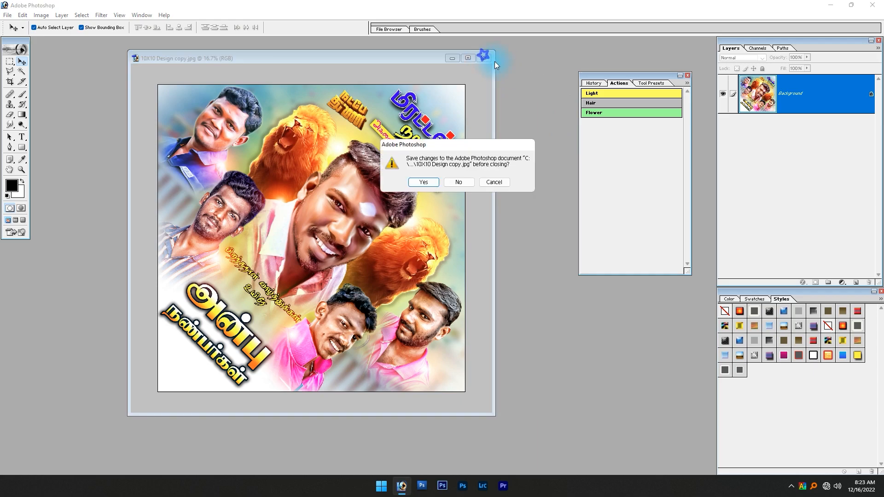
click(458, 182)
- Turn off Button Mode and collapse the Light Effects and Hair & Flower sets
click(686, 84)
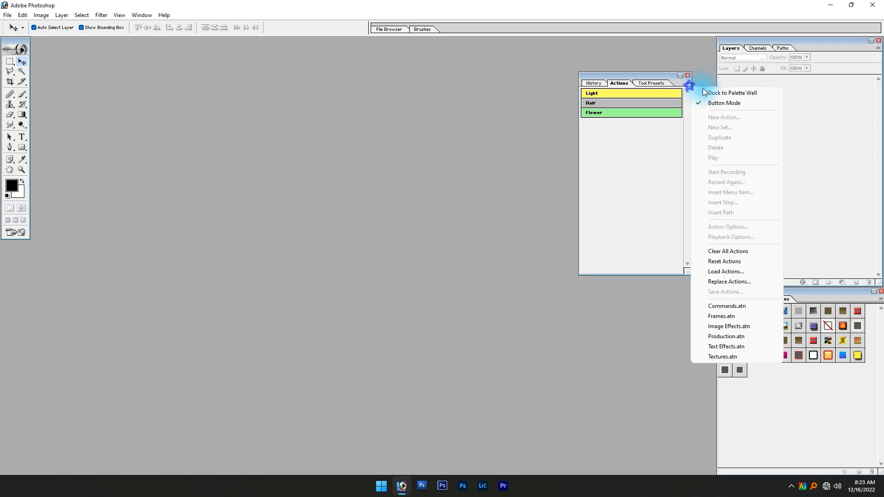
click(717, 103)
click(604, 92)
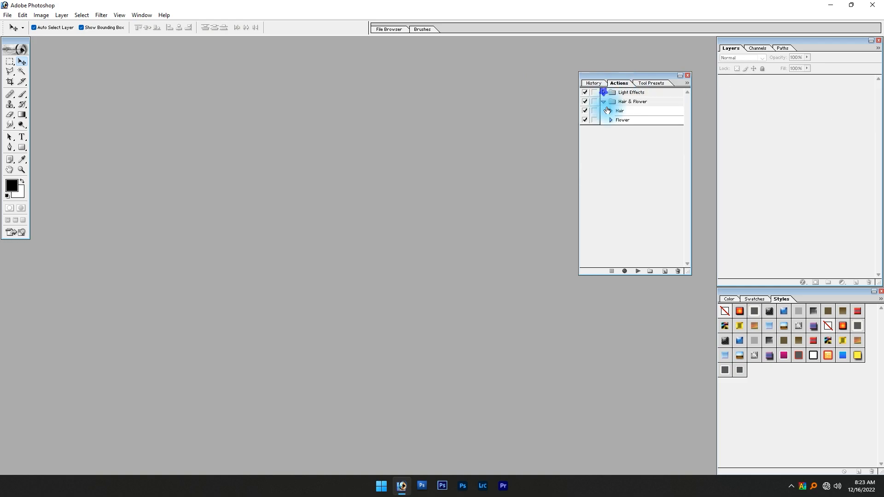
click(603, 101)
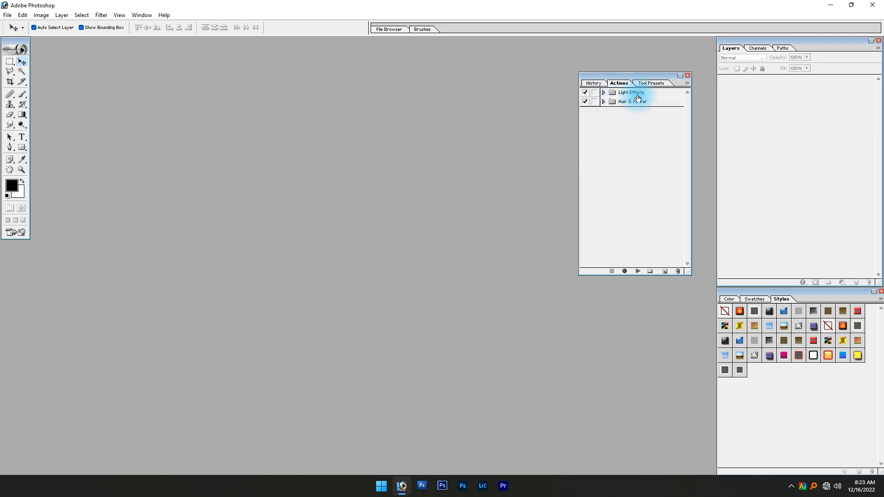
- Save the Light Effects set as the action file Light Effects in the Editing folder
click(635, 92)
click(688, 82)
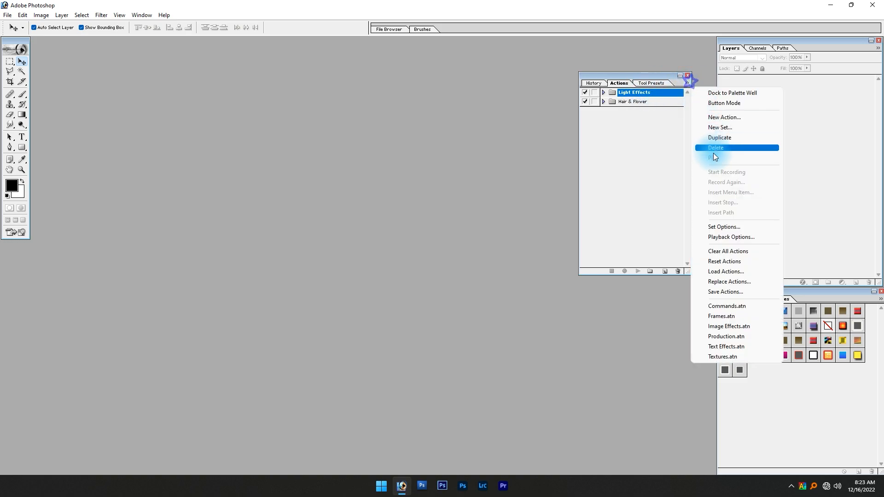
click(717, 292)
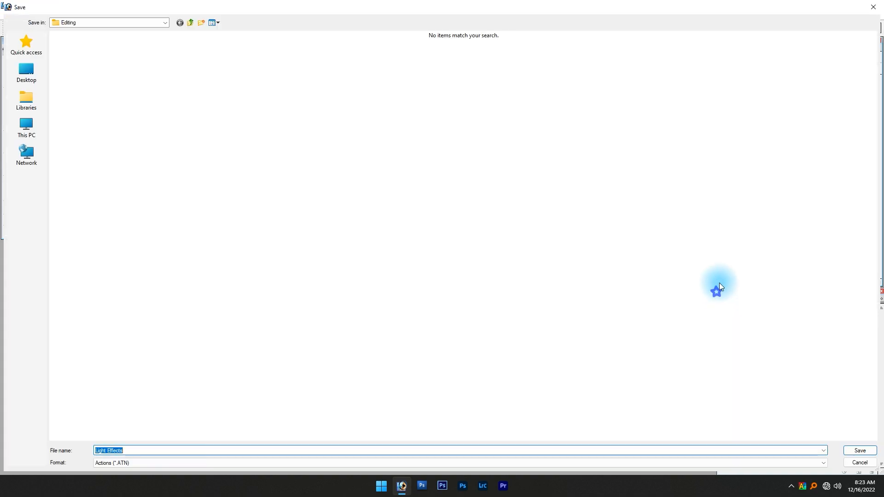
click(859, 450)
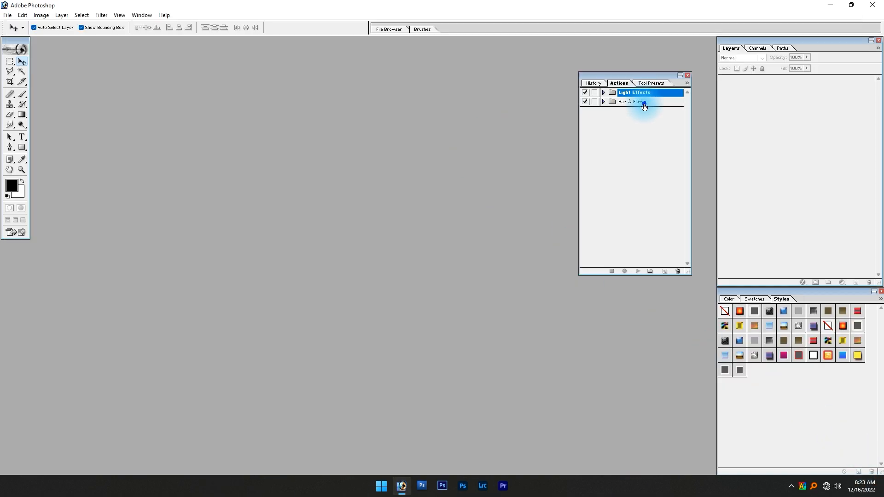
- Save the Hair & Flower set as an action file in the Editing folder
click(643, 104)
click(686, 83)
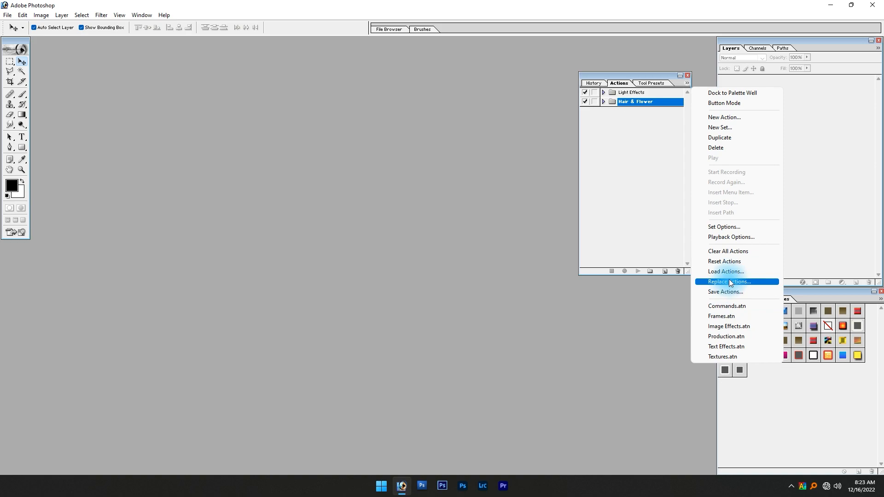
click(736, 291)
key(Return)
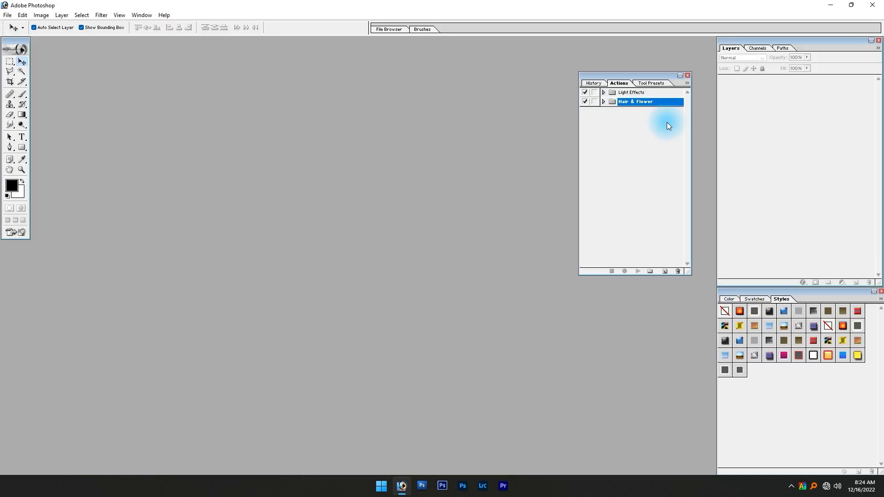
- Close the old Photoshop version, switch to the newer dark-themed Photoshop, and show its actions
click(873, 5)
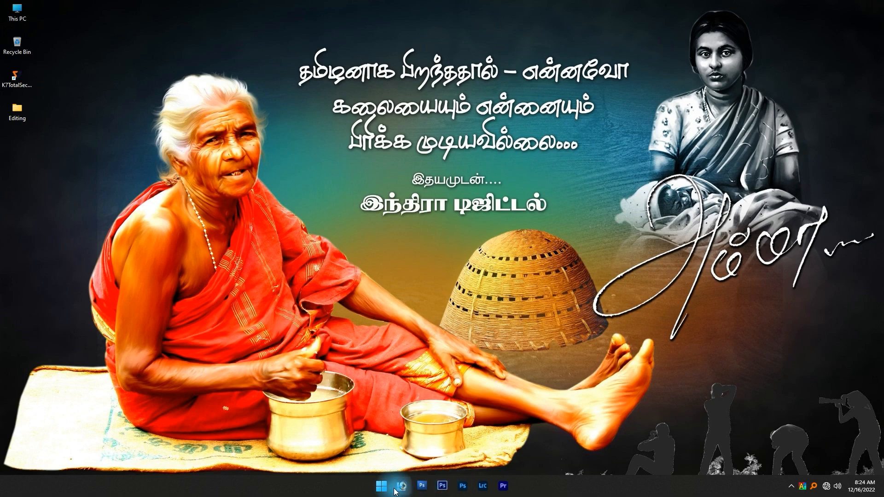
click(442, 487)
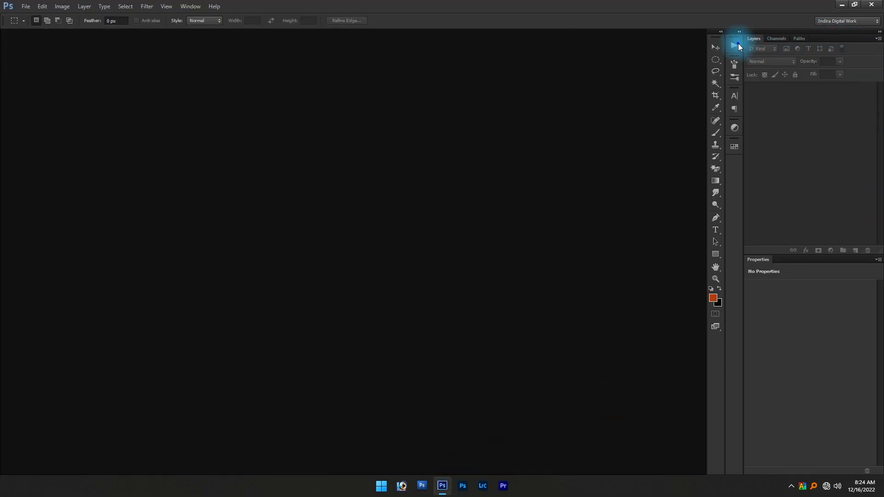
click(736, 42)
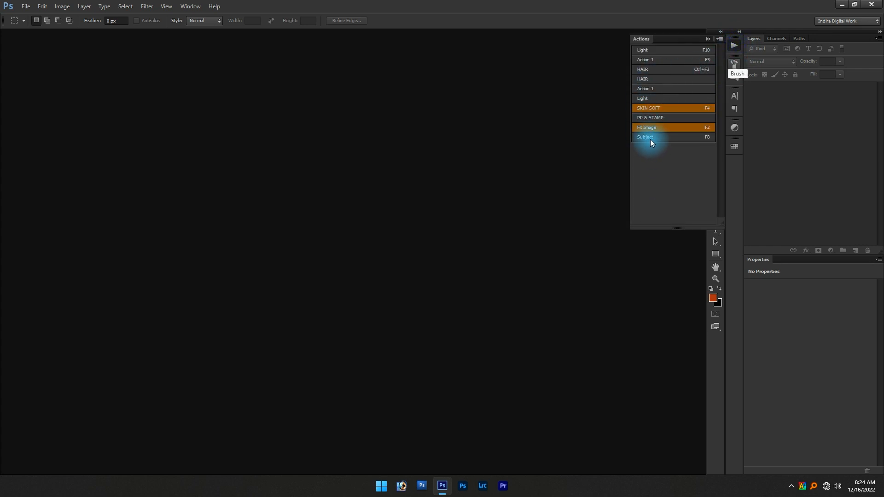
- Load the saved Hair & Flower and Light Effects action files from the desktop's Editing folder into Photoshop
click(881, 487)
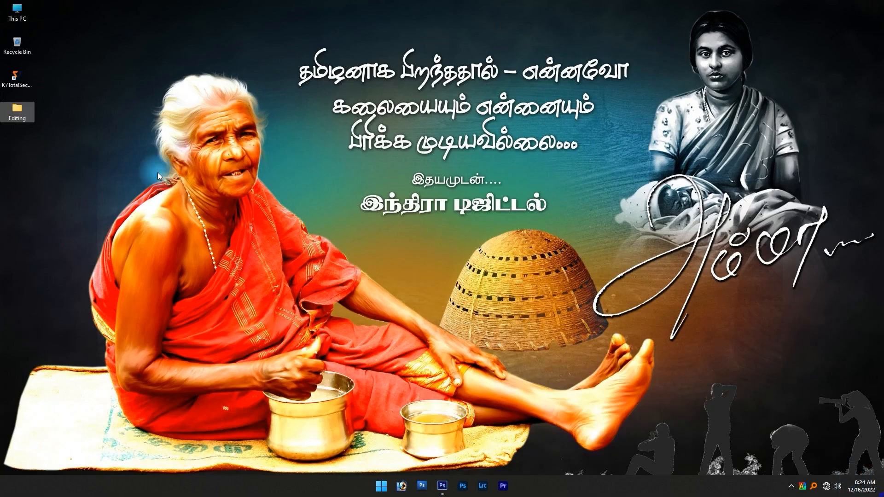
double_click(18, 111)
drag(423, 229, 278, 124)
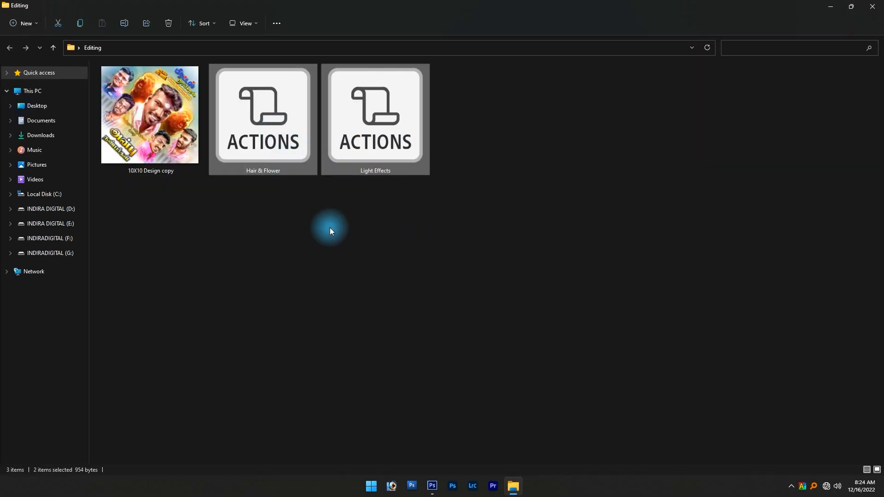
drag(262, 136, 432, 193)
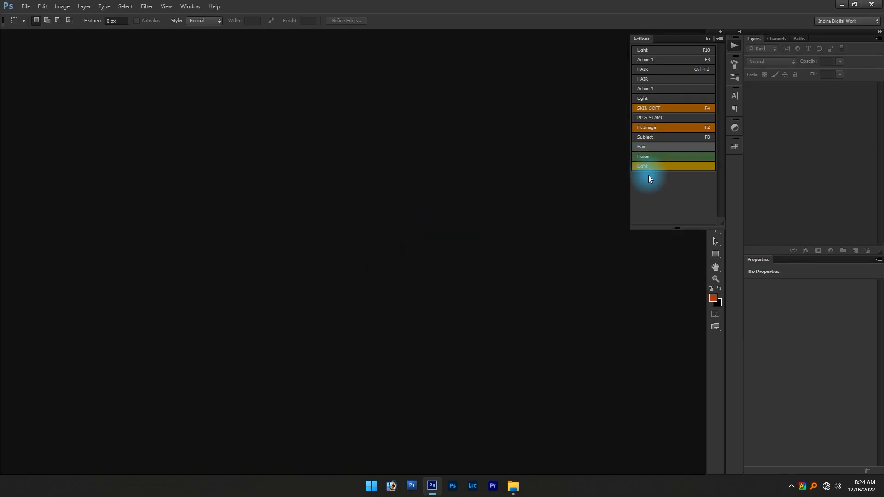
- Play the imported Hair and Flower actions, and apply the Light action to the flower image
click(647, 147)
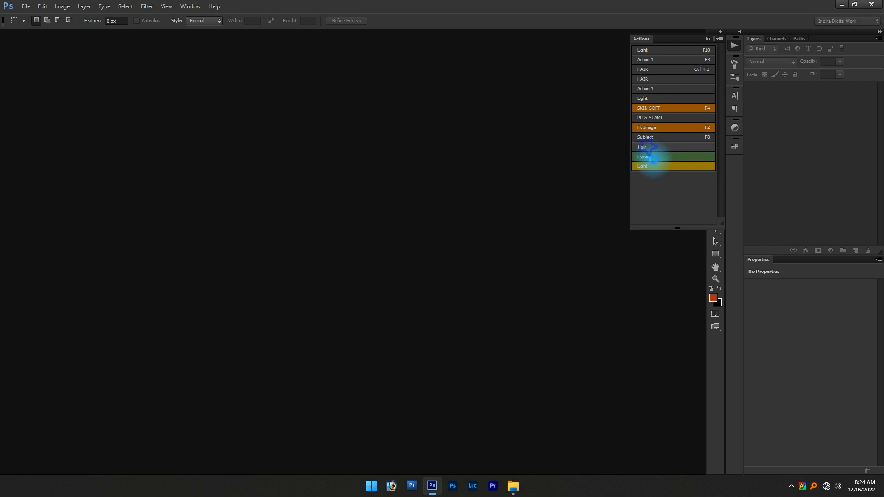
click(651, 157)
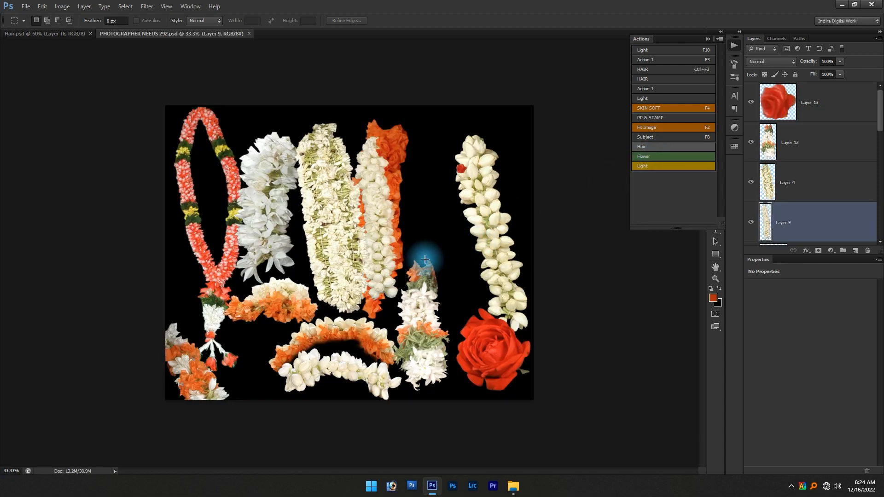
click(653, 168)
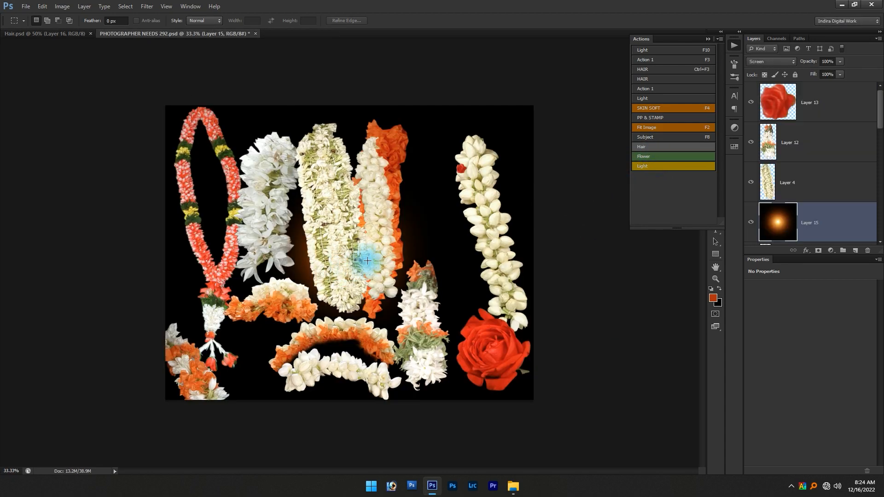
- Try moving the light glow on PHOTOGRAPHER NEEDS 292.psd, and close the file without saving
key(v)
drag(360, 262, 458, 229)
click(354, 257)
key(ctrl+w)
key(n)
- Open 10X10 Design copy.jpg from the desktop's Editing folder and play the imported Light action on it
key(ctrl+o)
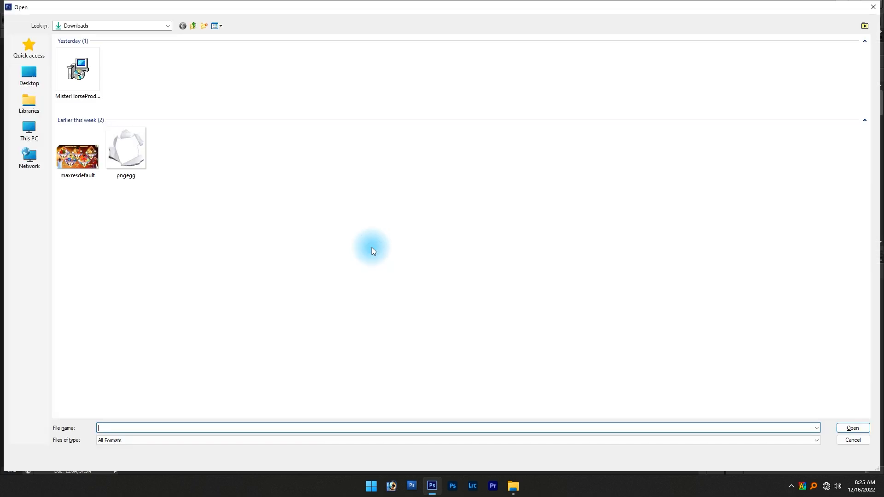
click(30, 79)
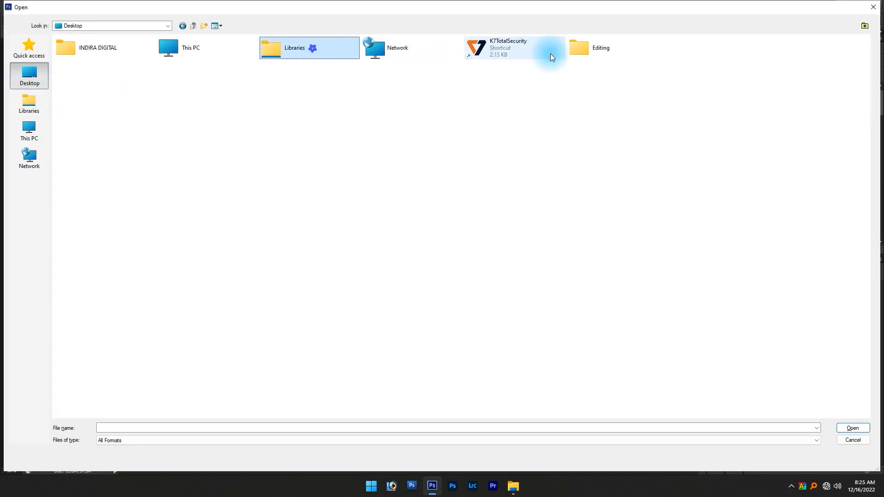
double_click(609, 54)
double_click(151, 92)
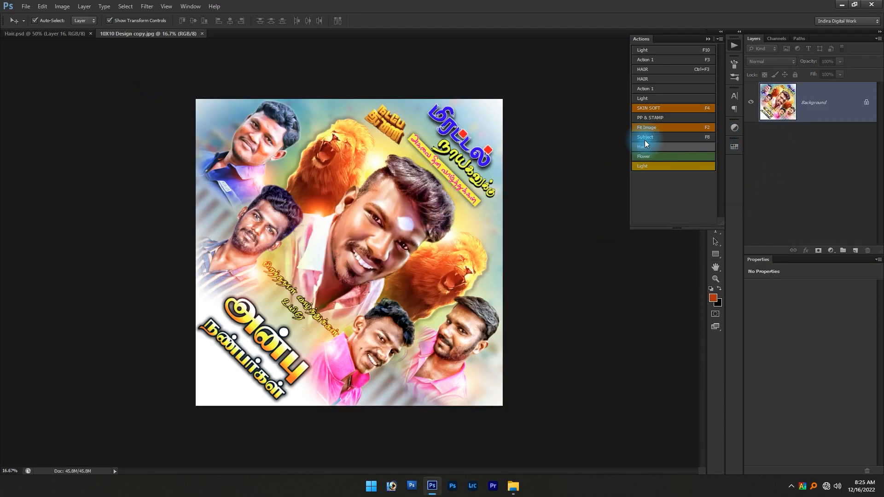
click(648, 167)
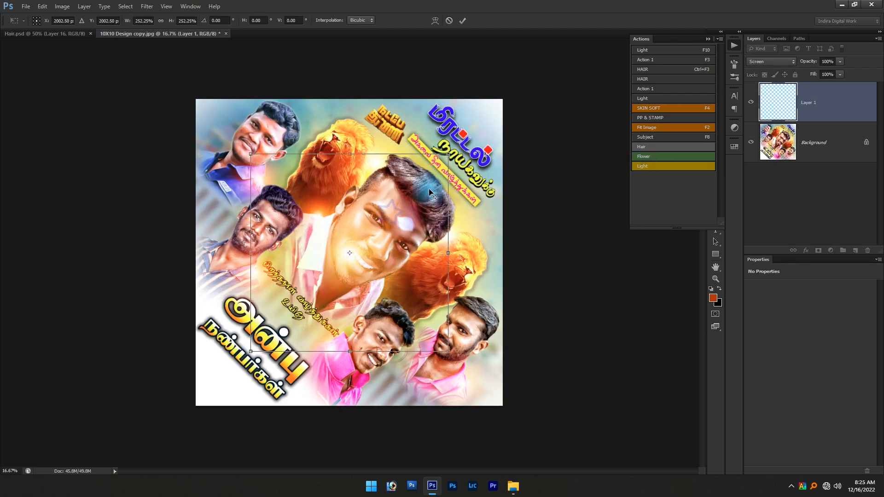
- Move the light glow just beneath the upper lion, beside the central man's face, and scale it down slightly
drag(340, 247, 352, 249)
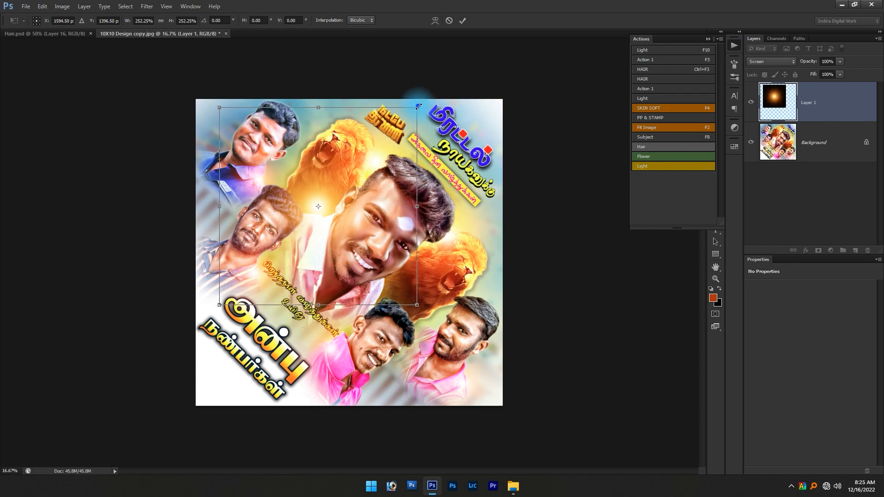
drag(417, 107, 406, 134)
key(Return)
- Duplicate the light glow onto the area beneath the lower lion and scale the copy down slightly
drag(330, 205, 416, 288)
drag(486, 210, 478, 219)
key(Return)
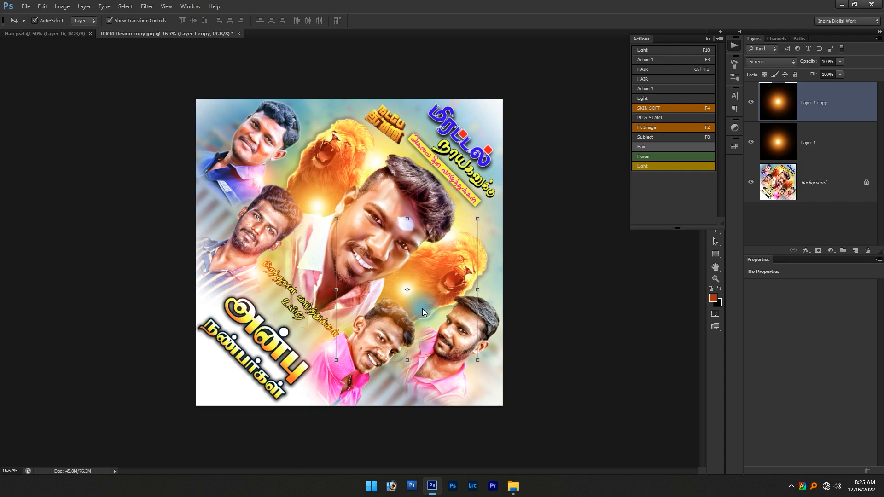
- Delete the two light glow layers, Layer 1 and Layer 1 copy, from the design
key(m)
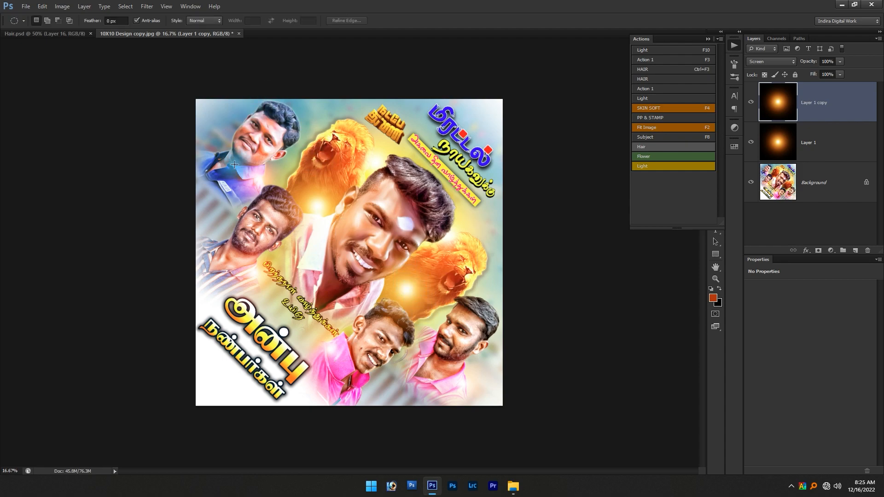
key(v)
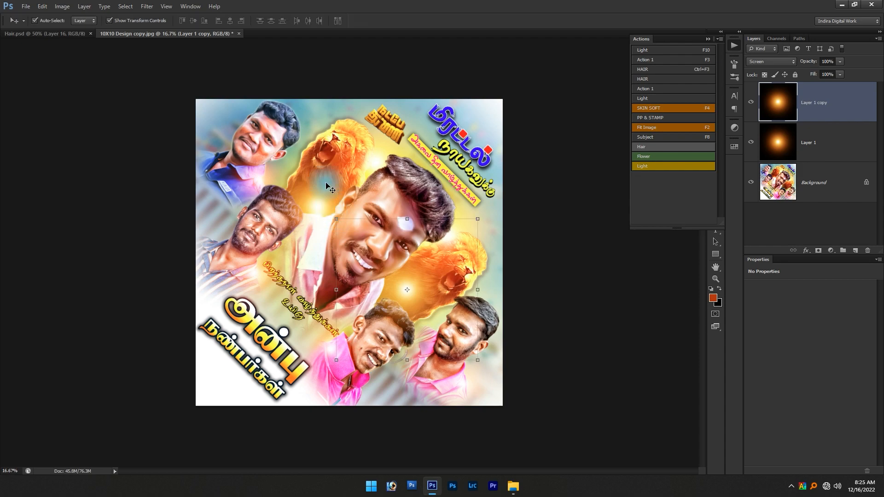
right_click(456, 161)
click(470, 165)
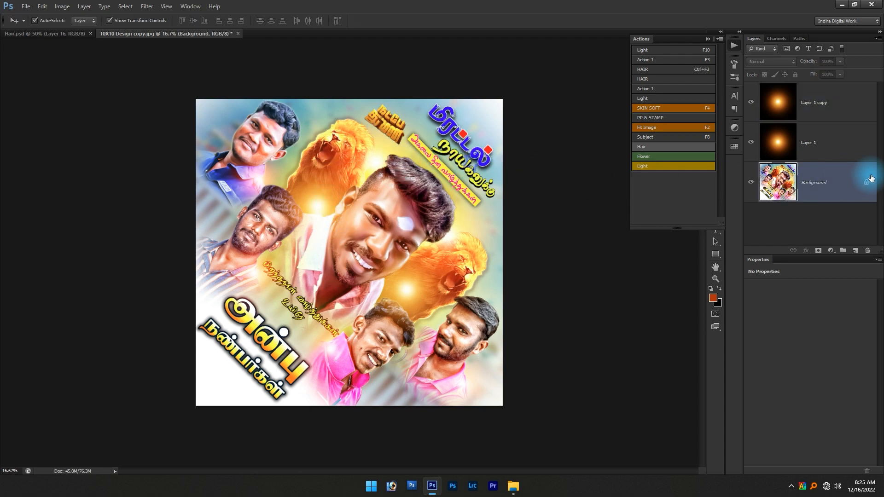
click(871, 147)
key(Delete)
click(845, 103)
key(Delete)
click(818, 120)
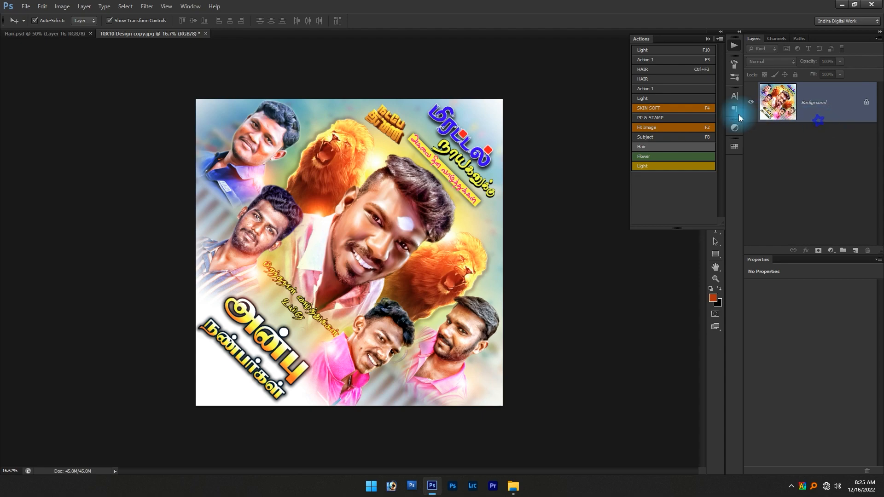
- Play the Subject action on the design, and hide and reshow the Subject layer to check the colour fill beneath it
click(648, 137)
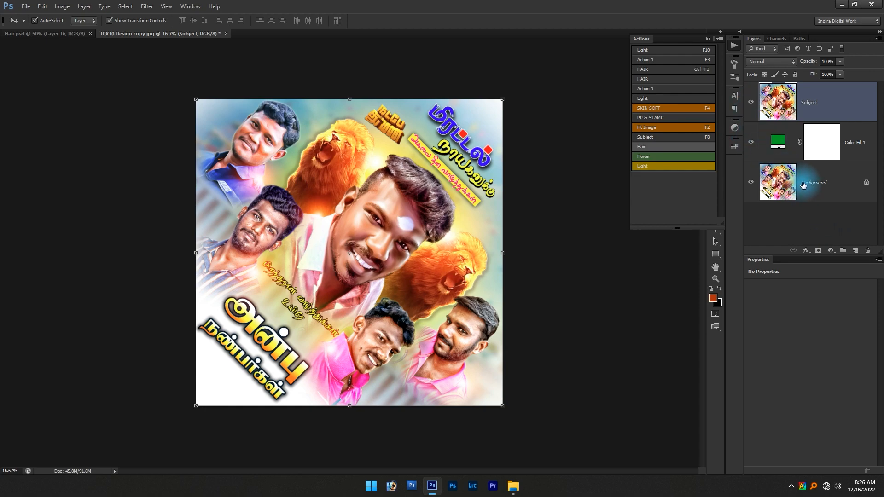
click(751, 101)
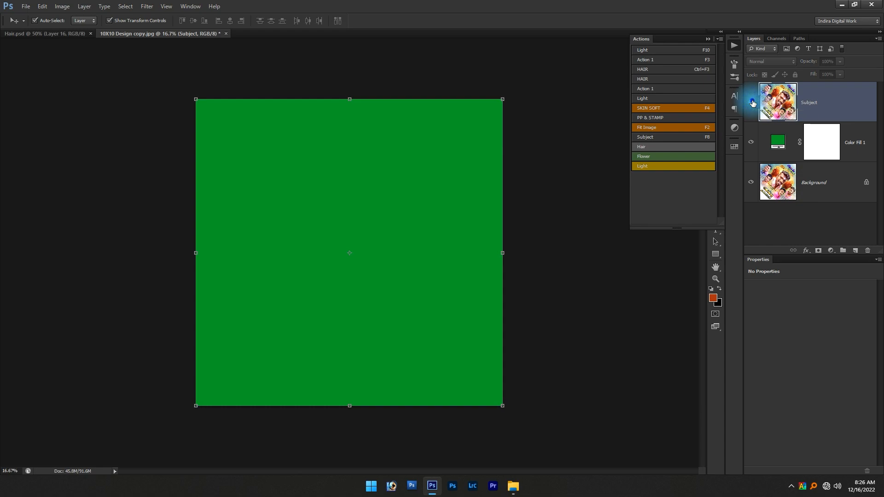
click(752, 101)
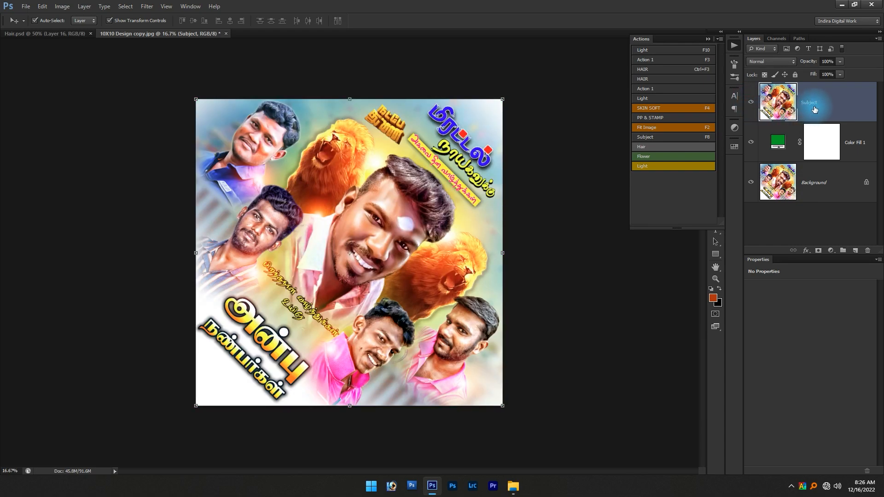